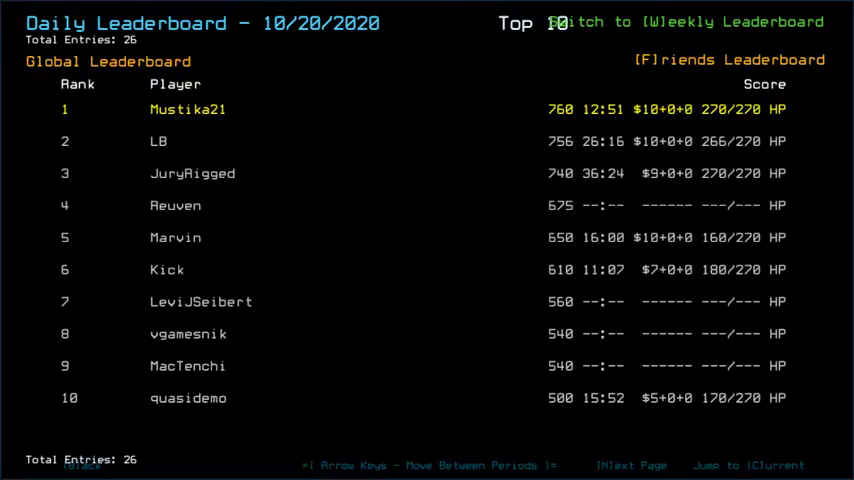
Page forward in the 10/20/2020 global ranking, then switch to the Friends Leaderboard
key("Right")
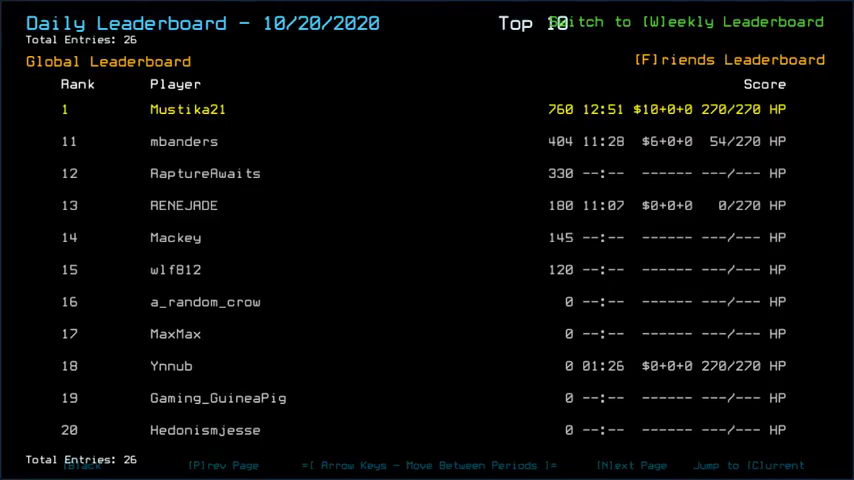
key("f")
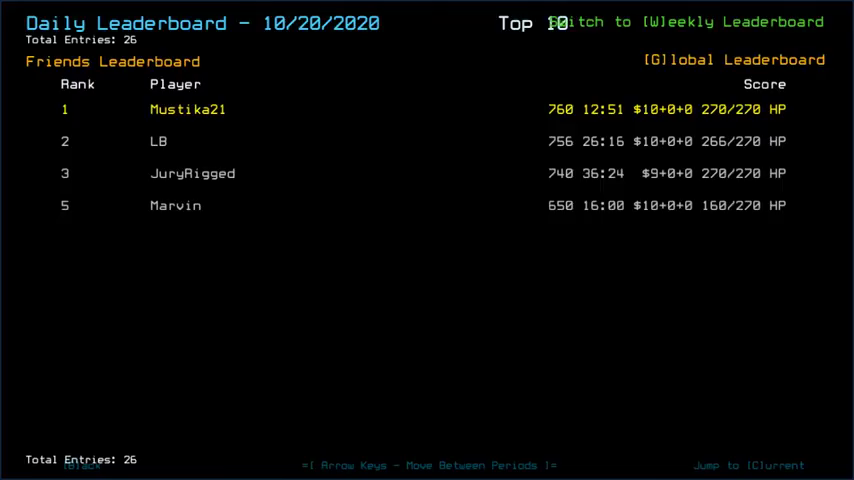
Leave the leaderboards and launch today's Daily Challenge
key("Escape")
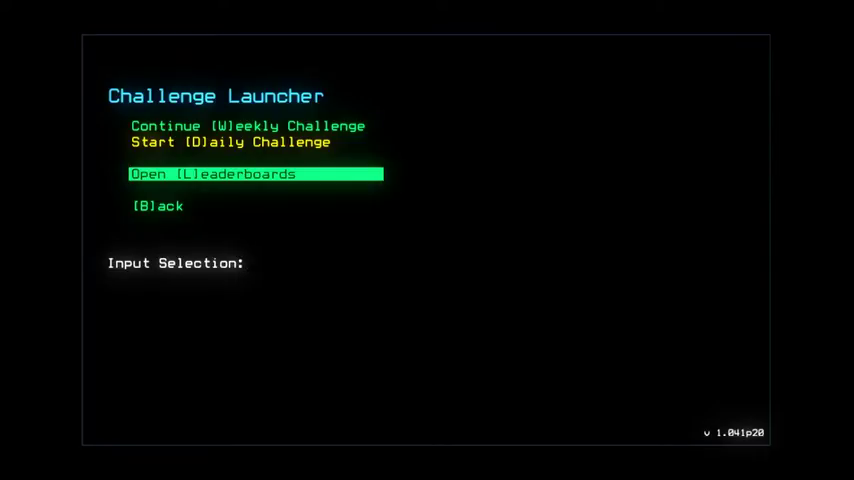
type("d")
key("Return")
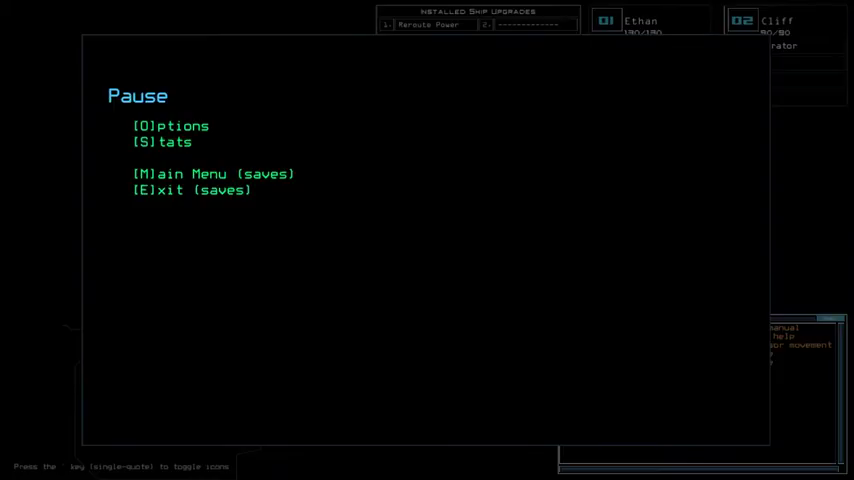
Set graphics to Medium quality with Few clutter, then back out and resume play
key("o")
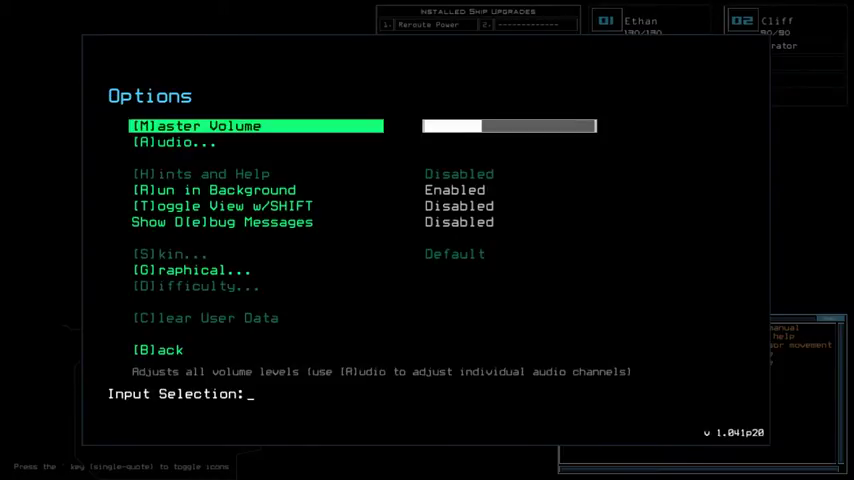
key("g")
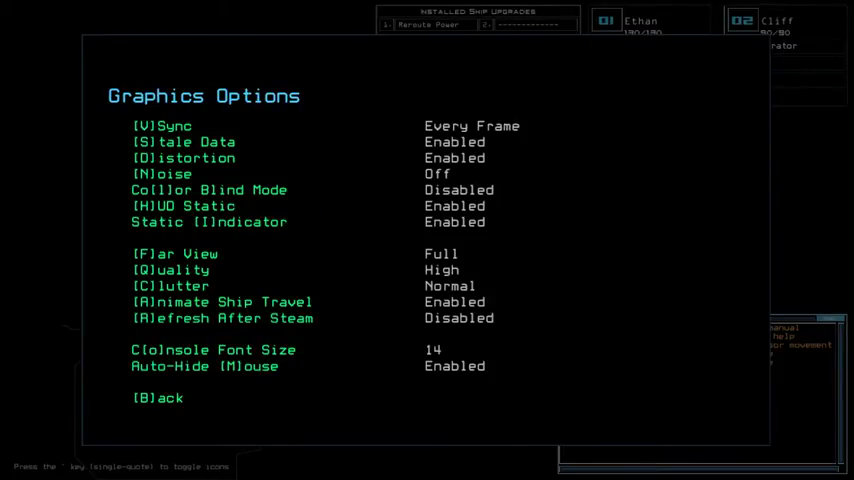
key("q")
key("c")
key("b")
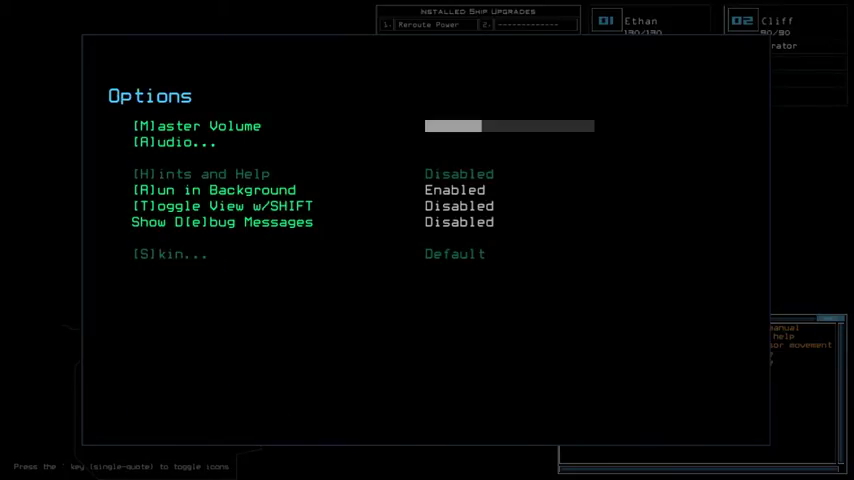
key("b")
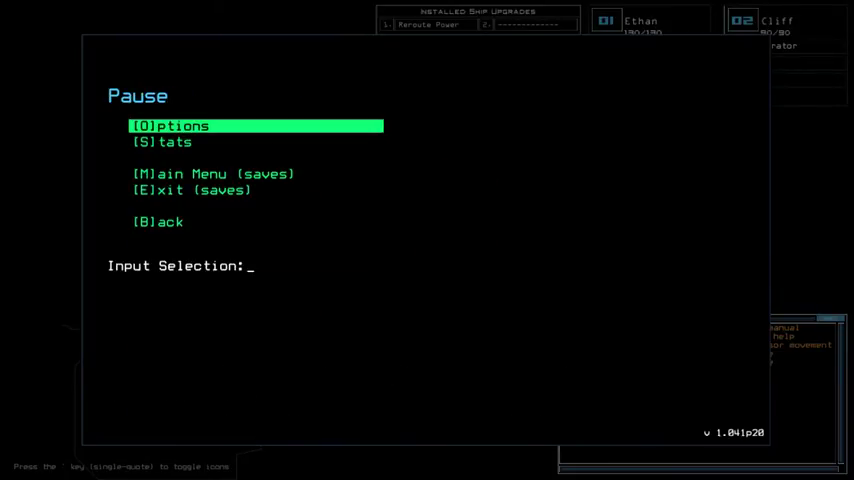
key("b")
type("ali")
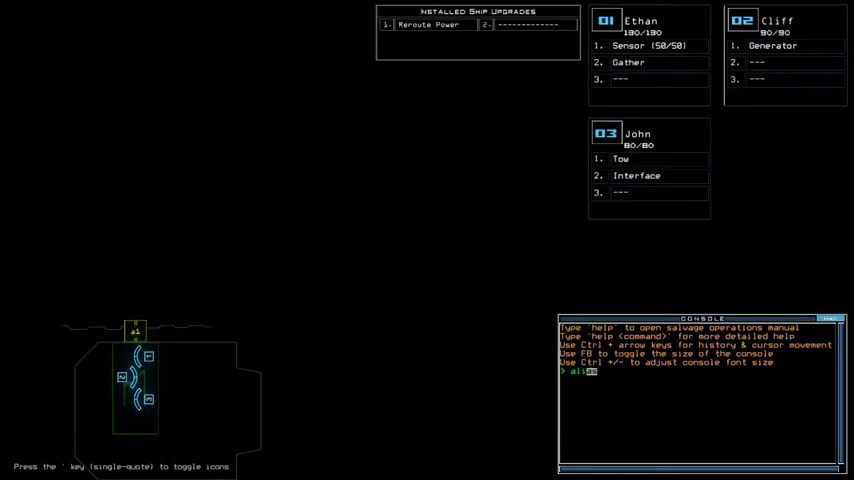
View and dismiss the alias list, then show the MUTEKI B derelict's status
key("Return")
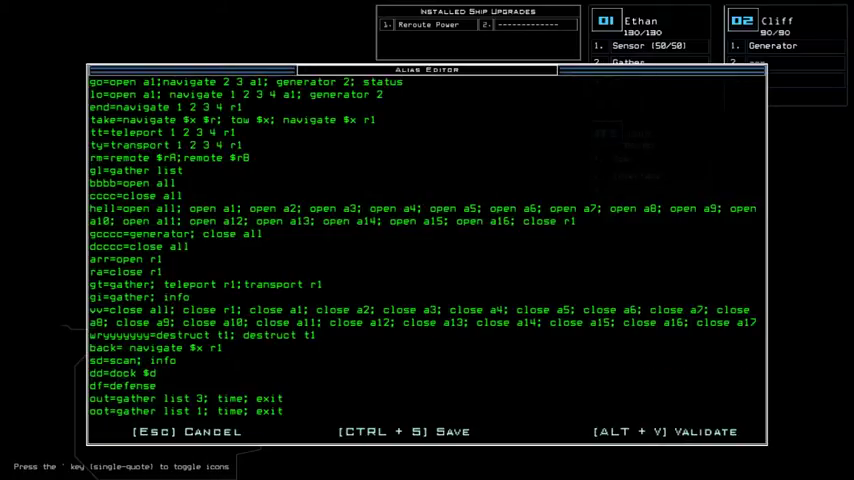
key("Escape")
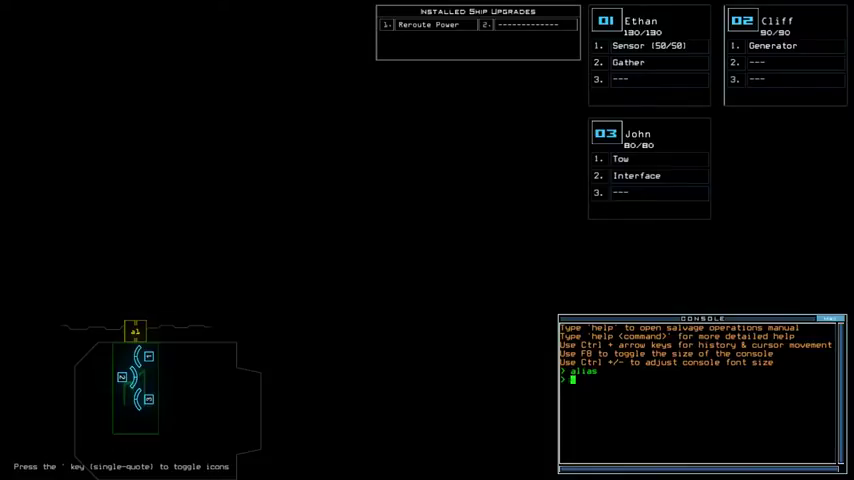
type("sta")
key("Return")
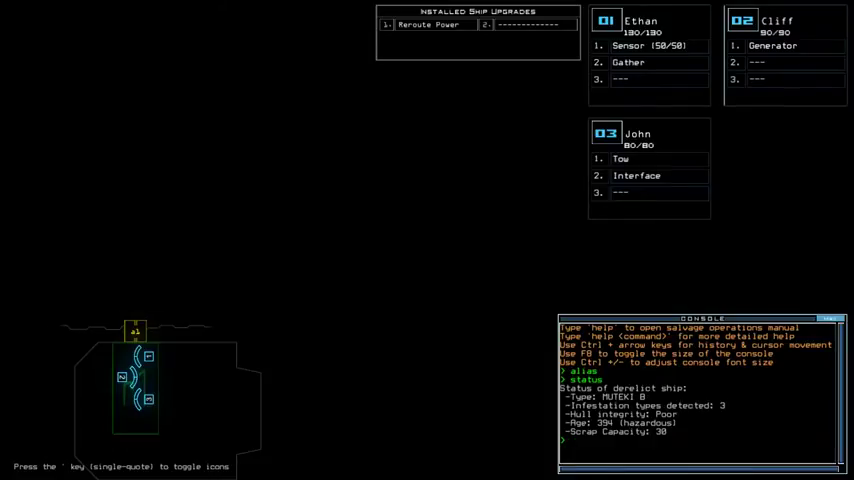
Swap the Sensor into John's third slot so he holds Gather, Interface and Sensor
key("Tab")
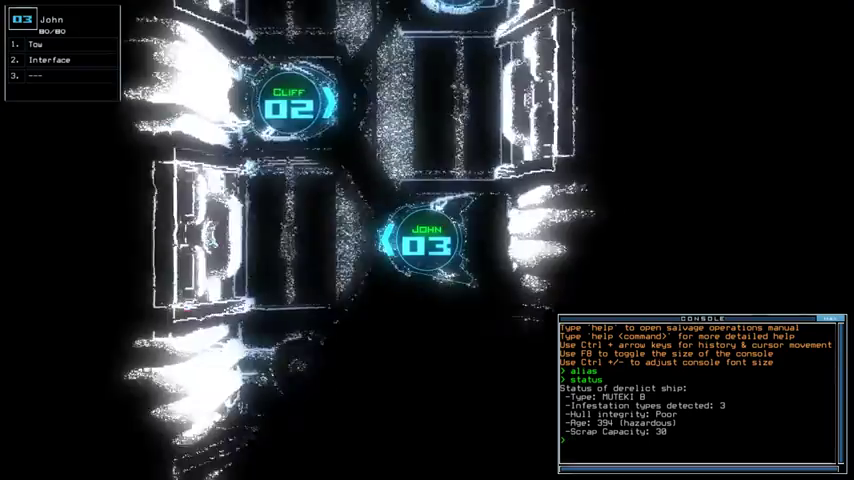
type("swap")
key("Return")
key("Escape")
key("Up")
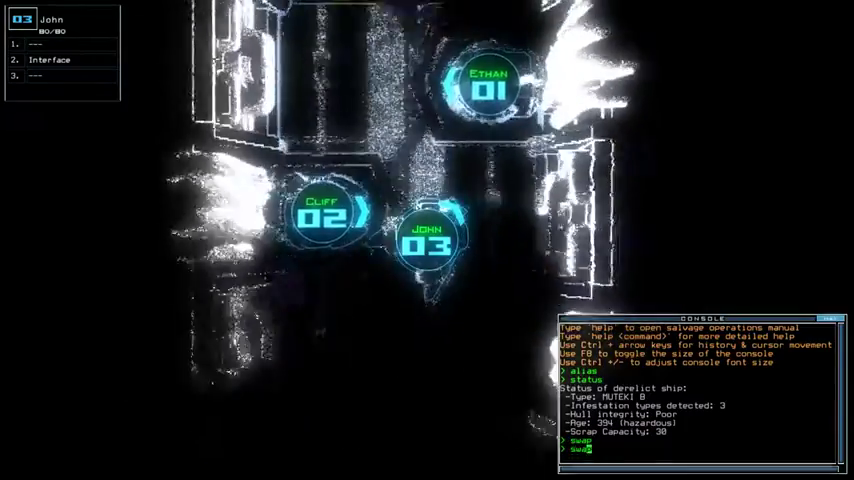
key("Return")
key("Right")
key("Return")
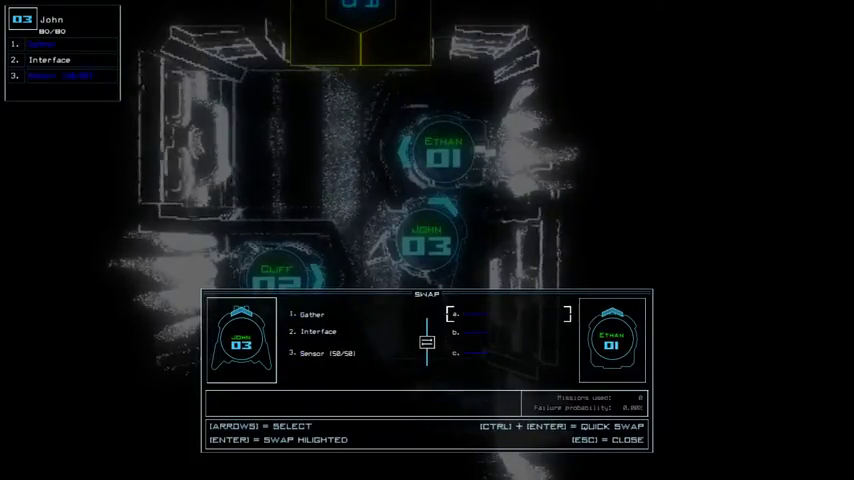
key("Escape")
type("ss")
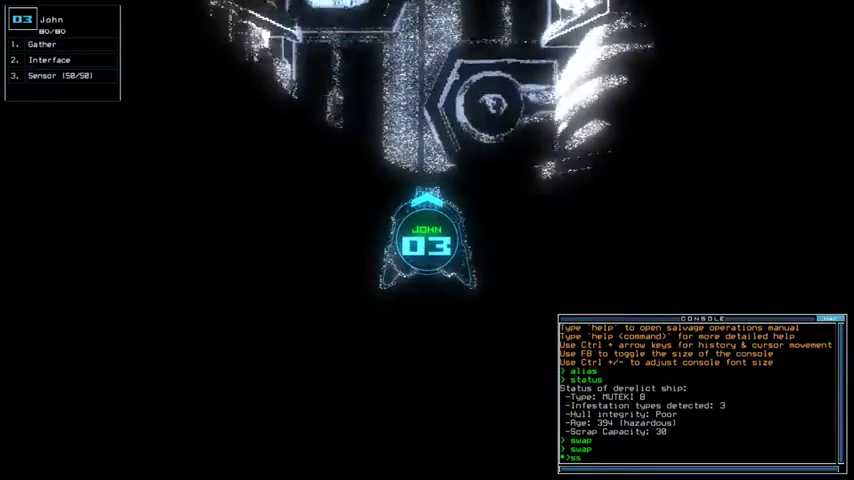
Drop a sensor and cycle drone cameras back to John
key("Return")
key("Up")
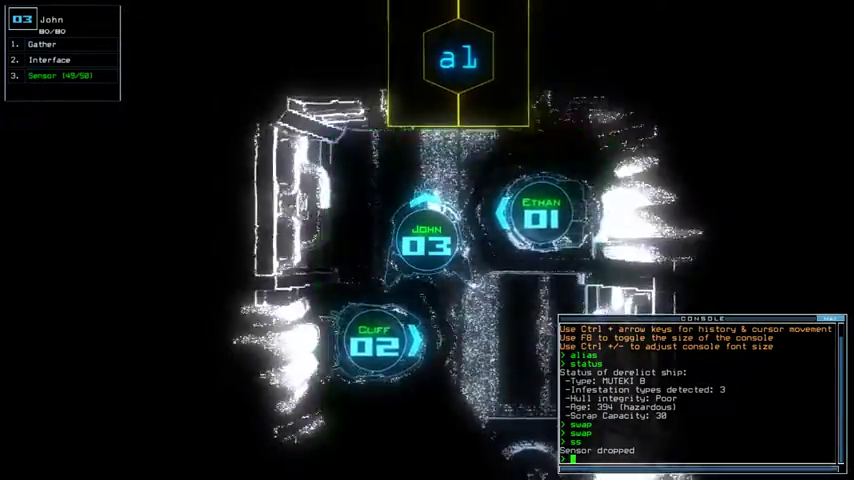
key("Tab")
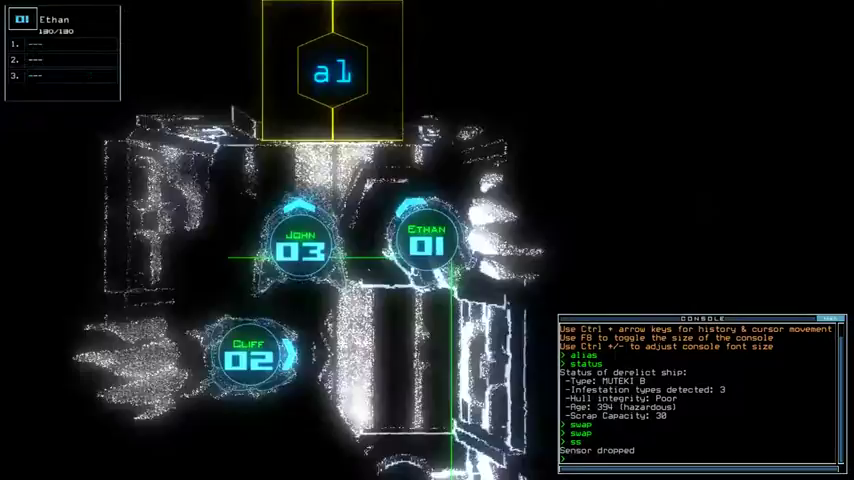
key("Tab")
key("Tab")
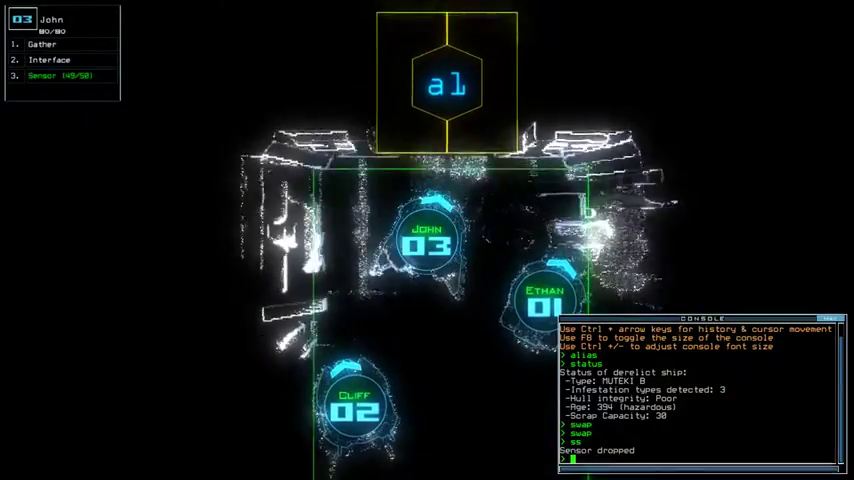
type("lo")
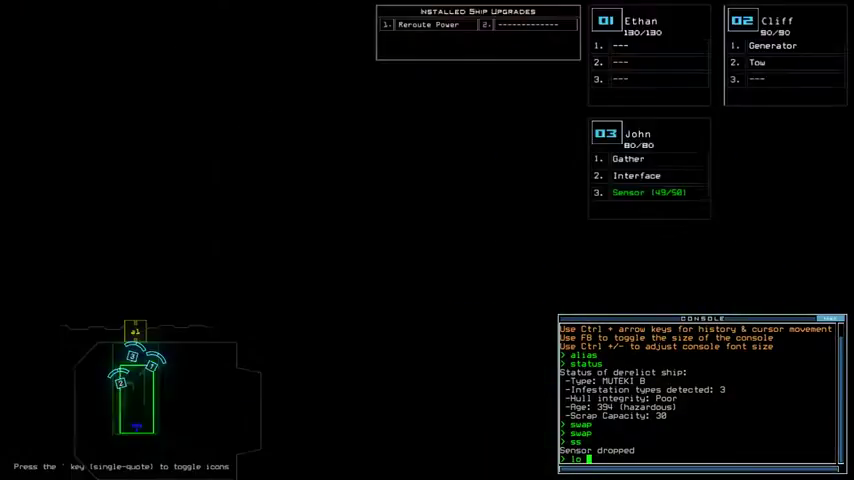
Send all three drones into the derelict, drop a sensor, and gather fuel
key("space")
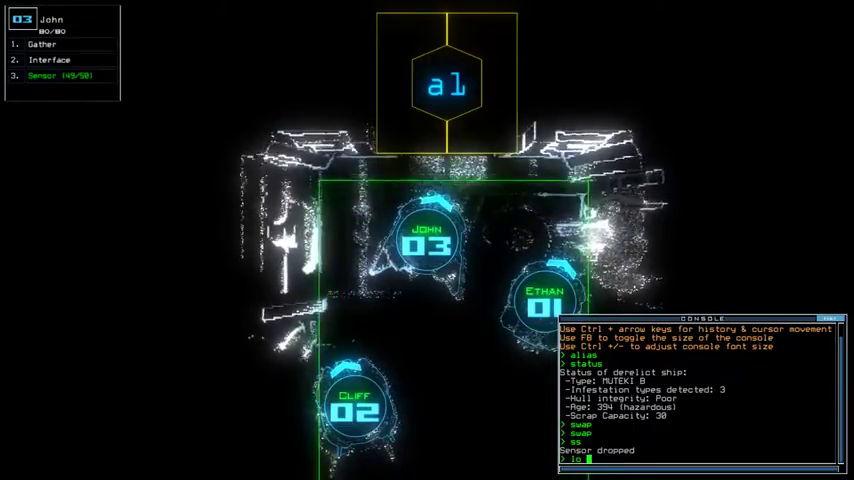
type("ss")
key("Return")
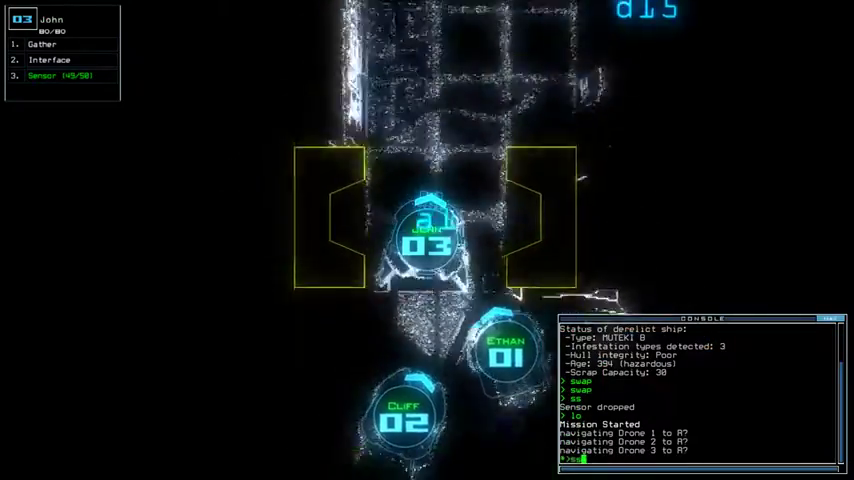
key("Return")
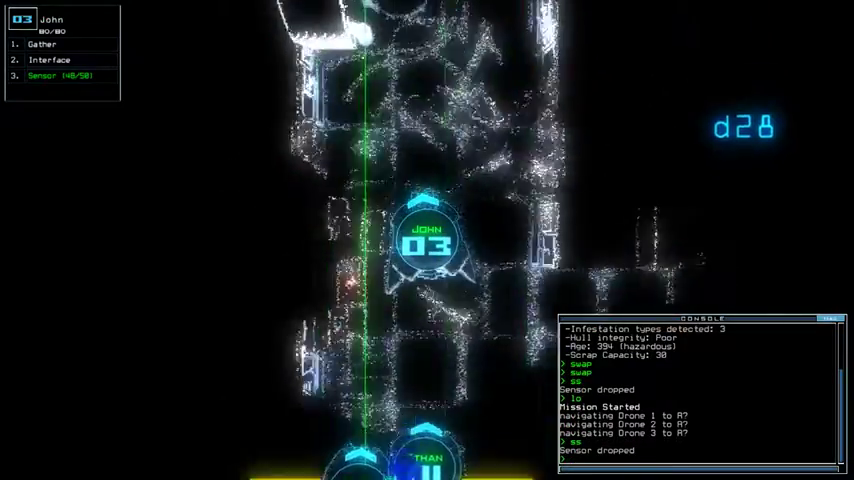
type("sg")
key("Return")
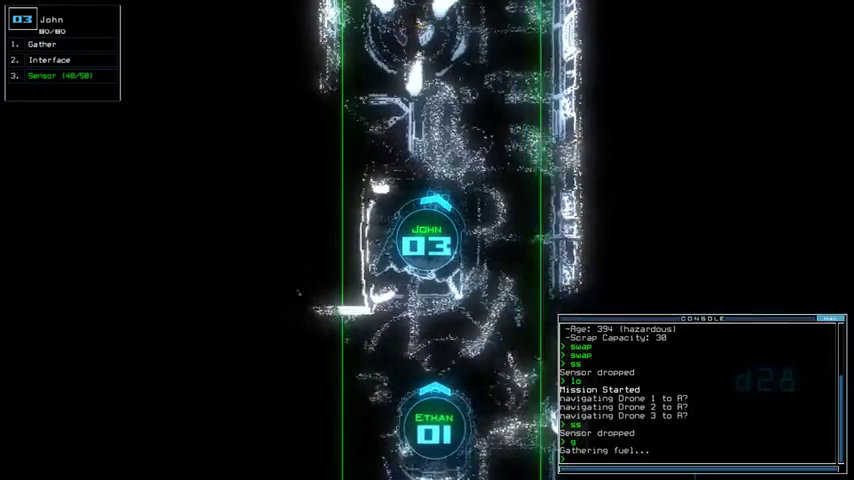
Activate Cliff's generator to power new rooms, then toggle door d34
key("space")
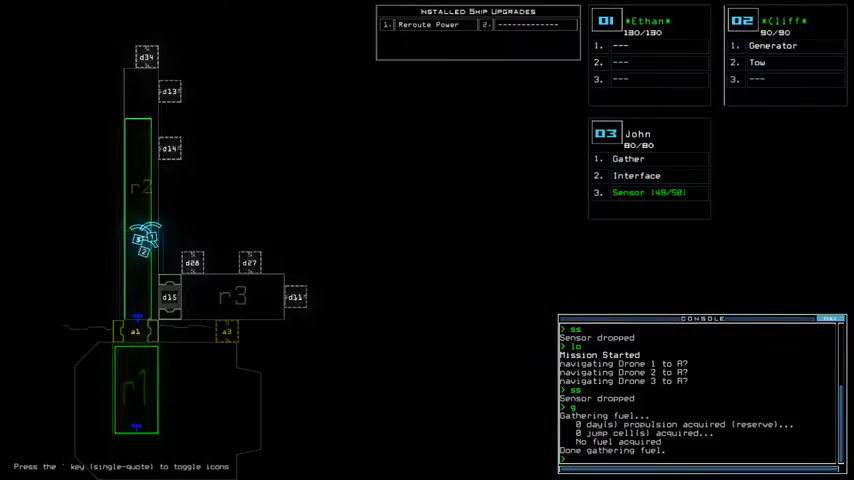
type("1")
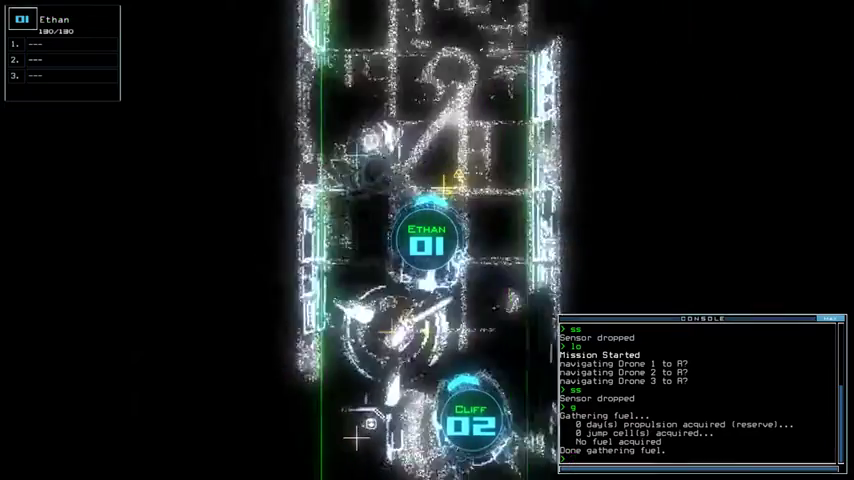
type("generator")
key("Return")
key("space")
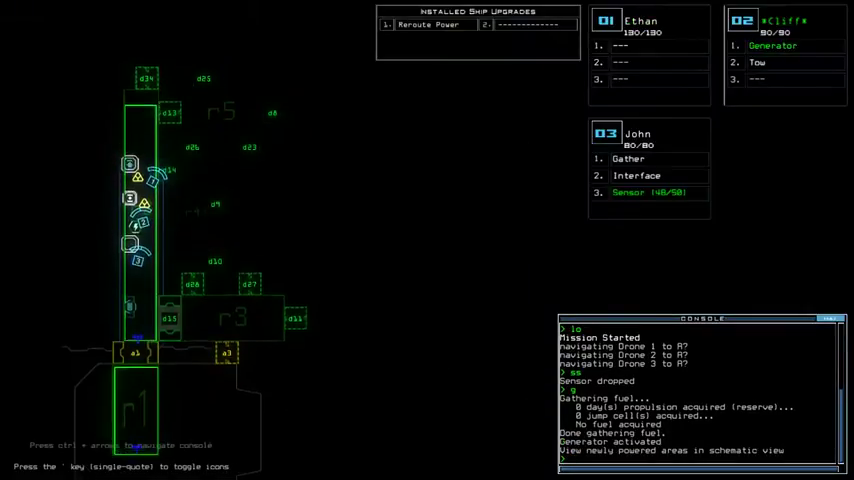
type("3")
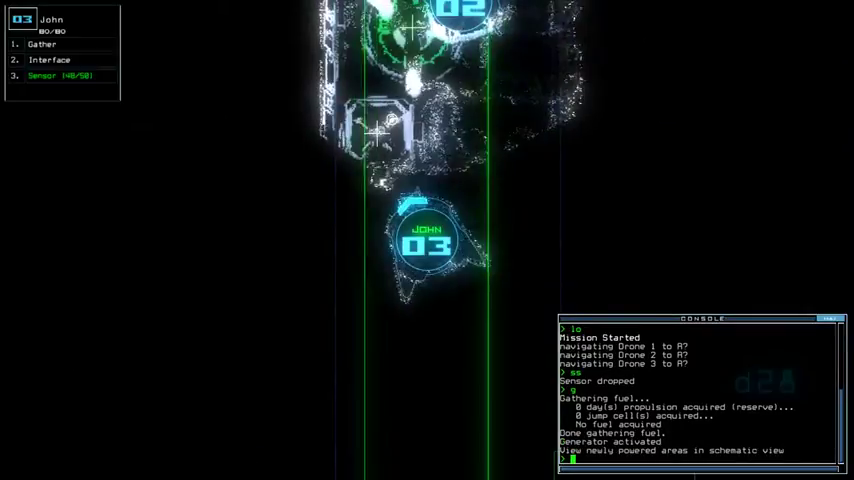
type("d")
type(";d34")
key("Return")
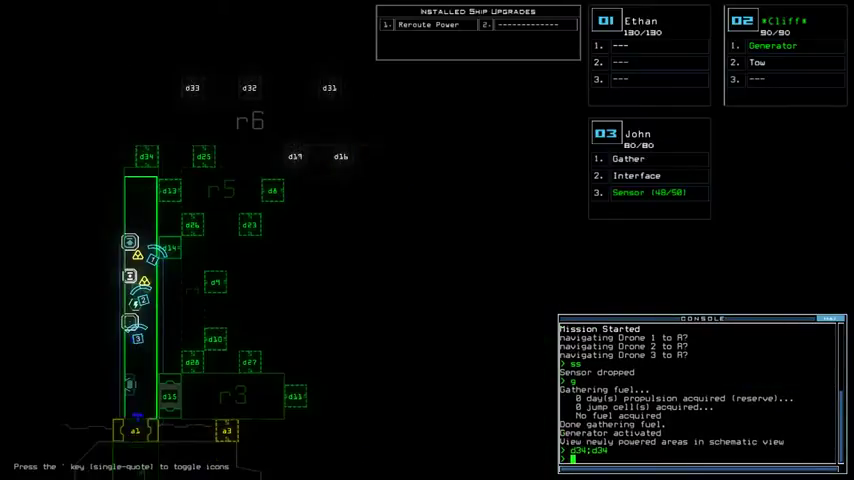
type("back 1")
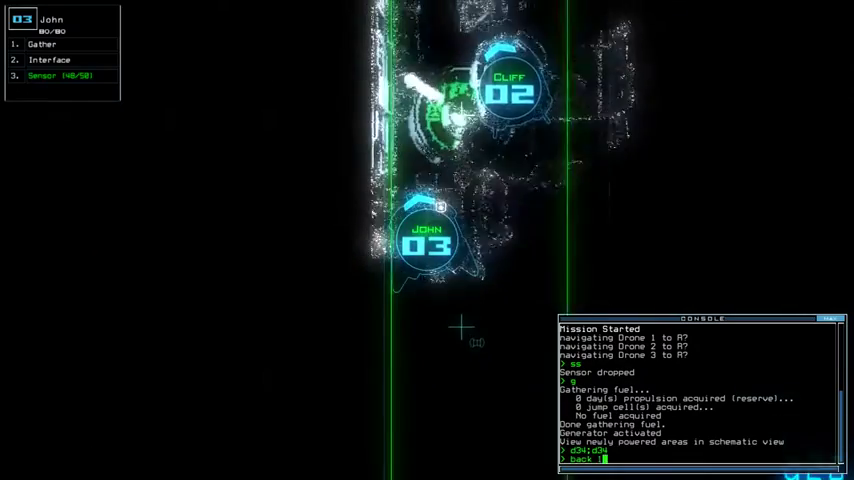
Send drone 1 back to r1, then have John gather scrap twice and list r2's items
key("Return")
key("3")
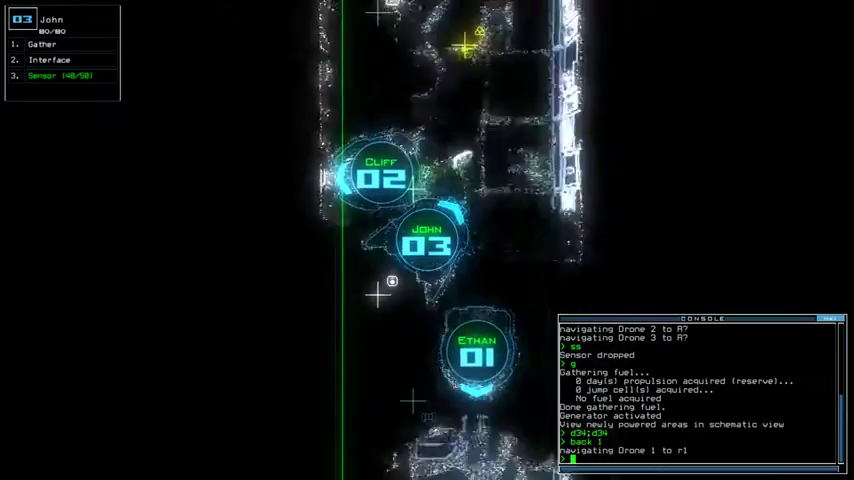
type("g")
key("Return")
type("g")
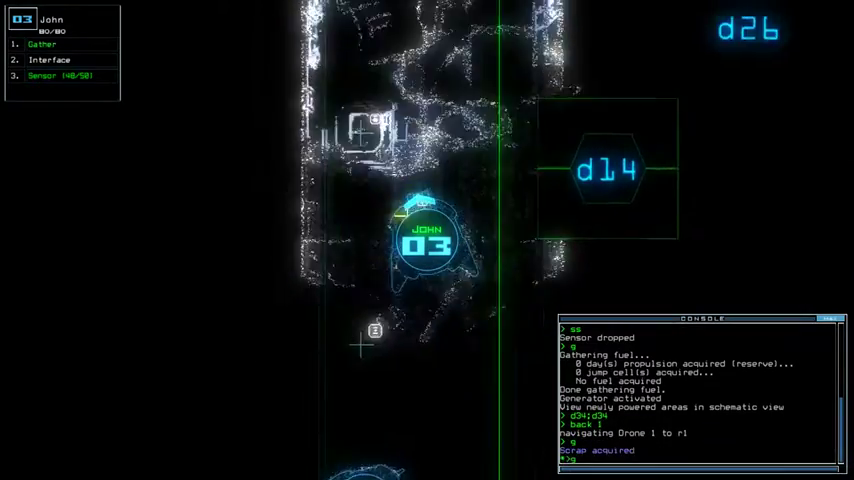
key("Return")
type("l")
key("Return")
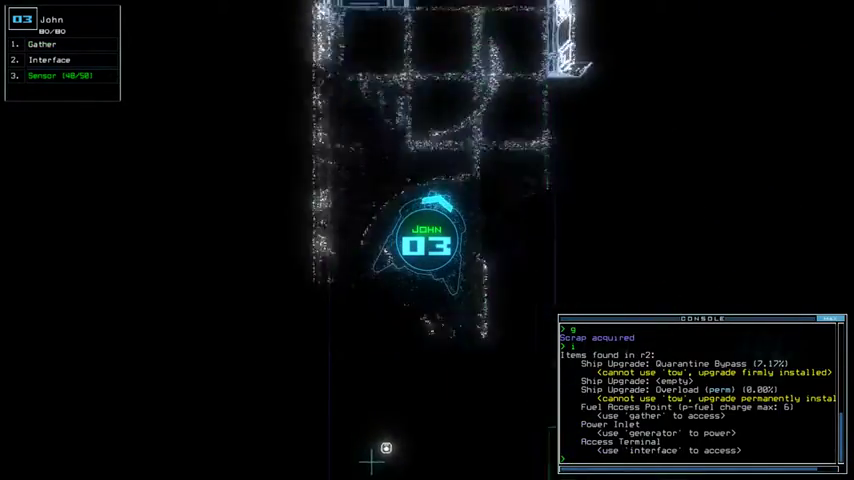
Open door d13, move John through, and drop a sensor in the new room
key("space")
key("space")
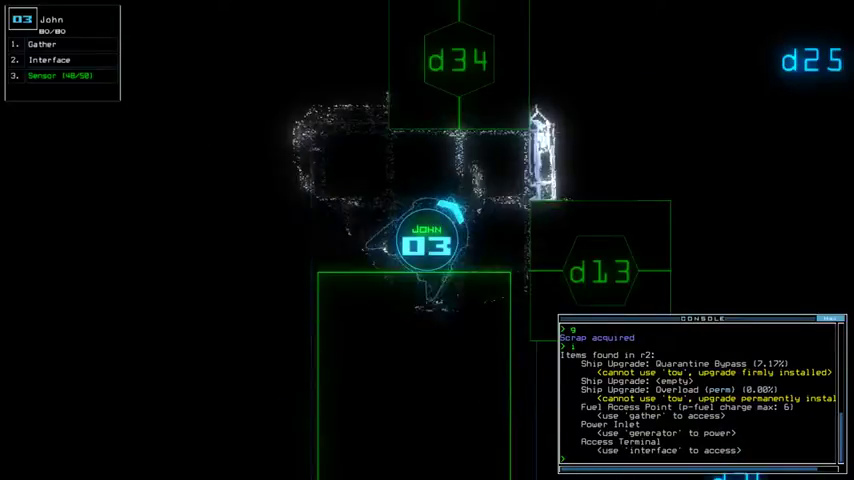
type("d13")
key("Return")
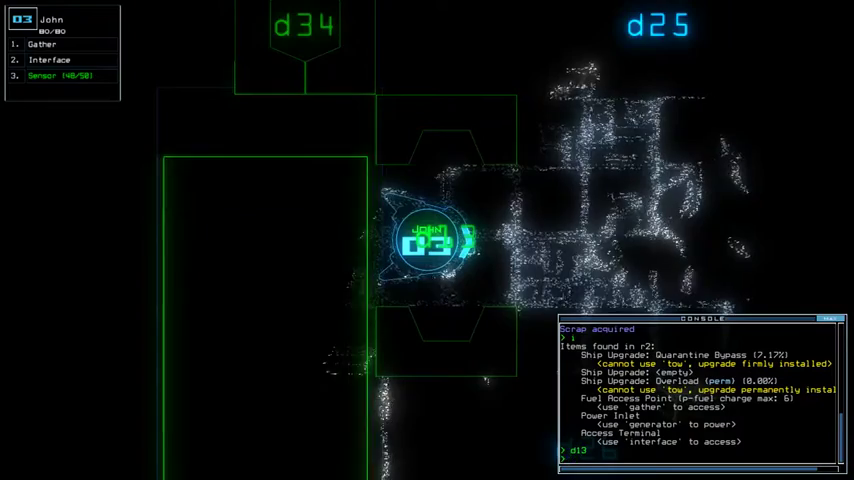
key("space")
key("space")
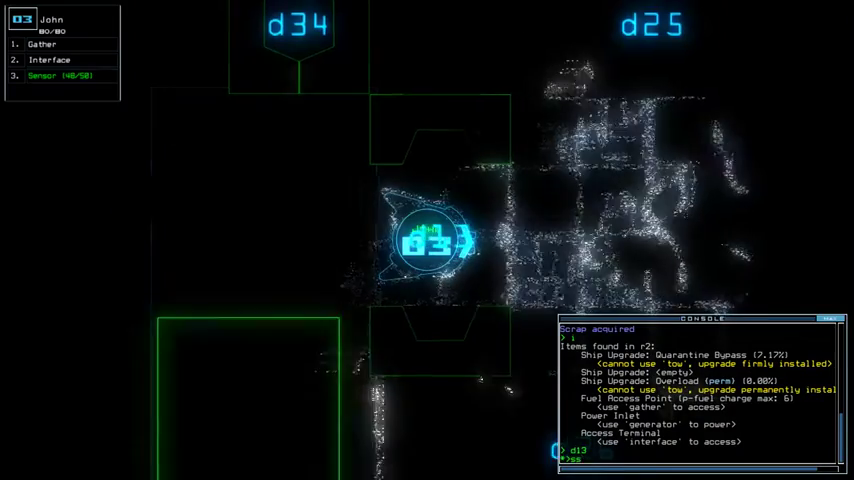
type("ss")
key("Return")
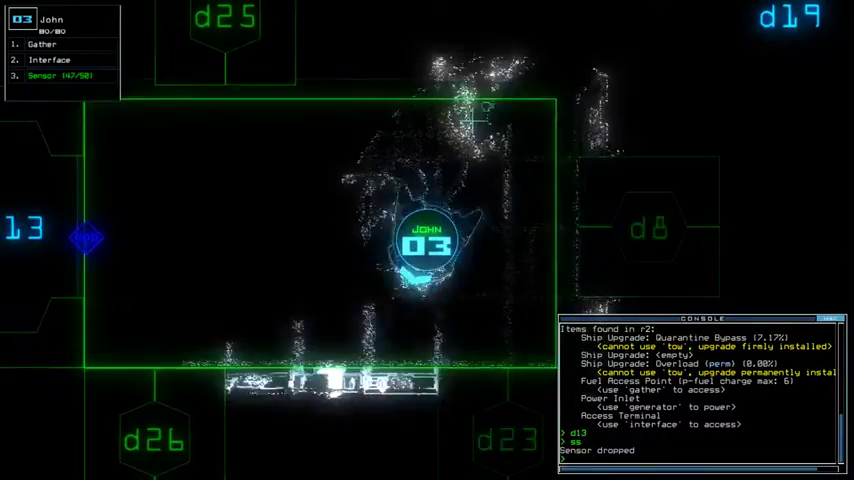
Send John through doors d13 and d25, then retry door d25
key("space")
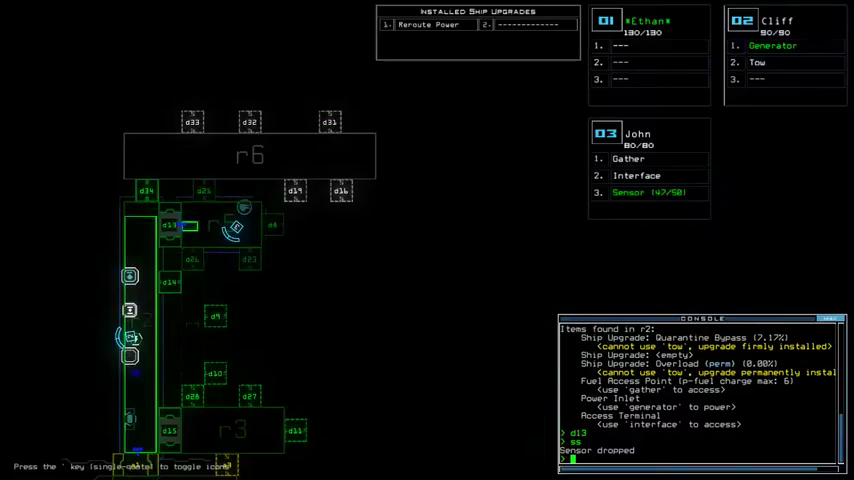
key("space")
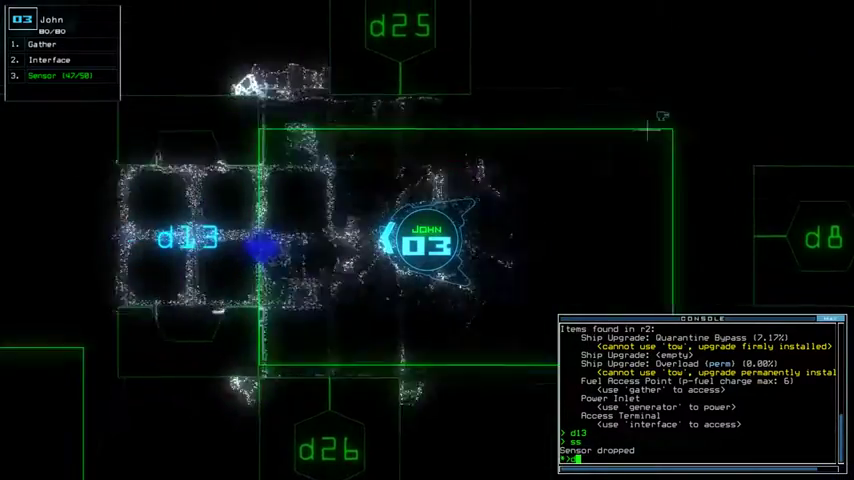
type("d13 d25")
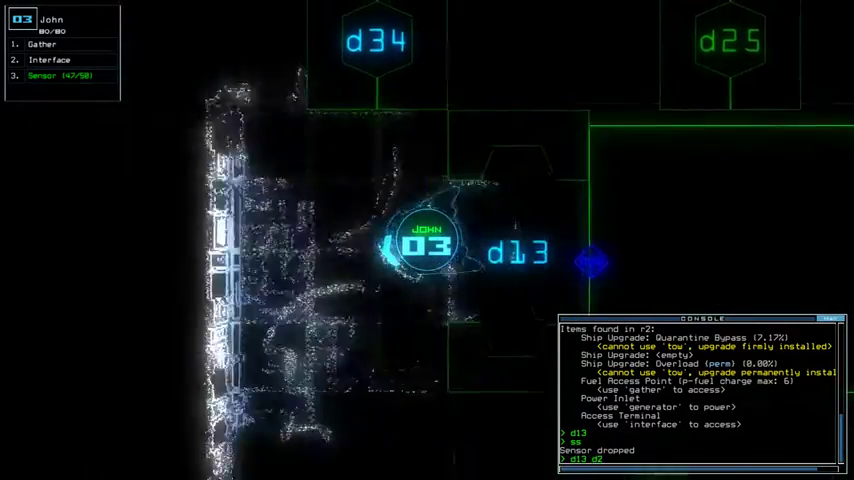
key("Return")
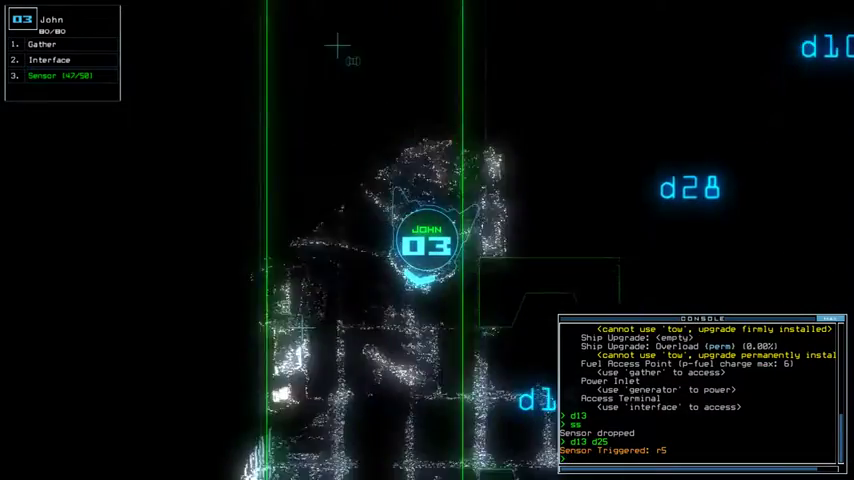
key("space")
type("d2")
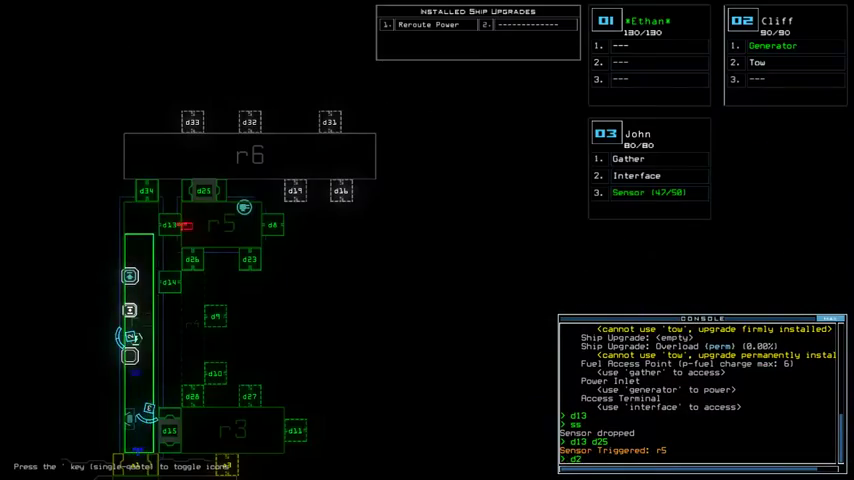
type("5")
key("Return")
key("space")
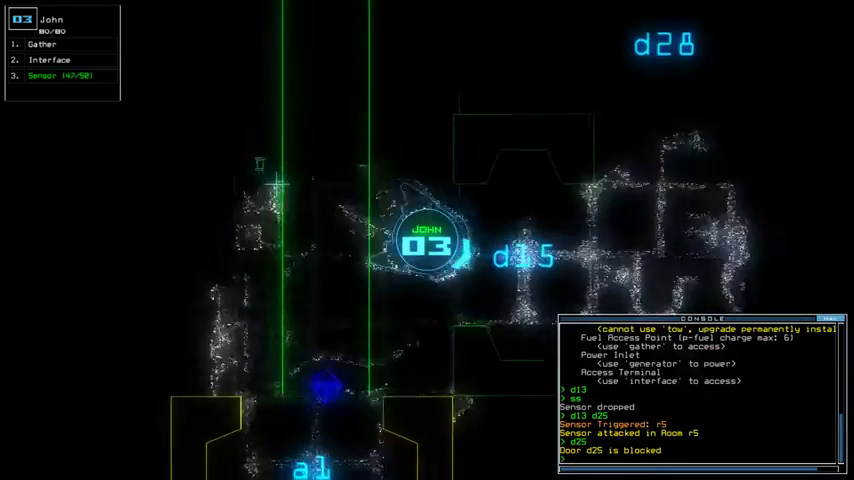
type("ss")
Have John drop another sensor while checking the schematic map
key("Return")
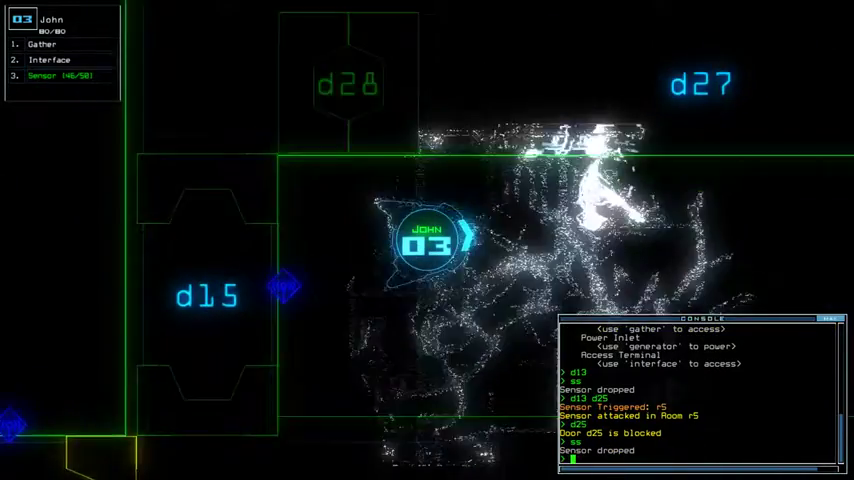
key("Right")
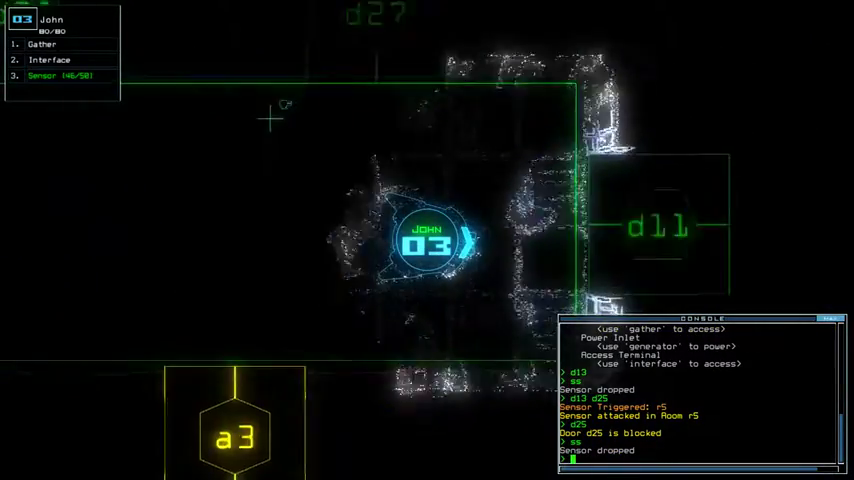
key("space")
key("space")
type("d11")
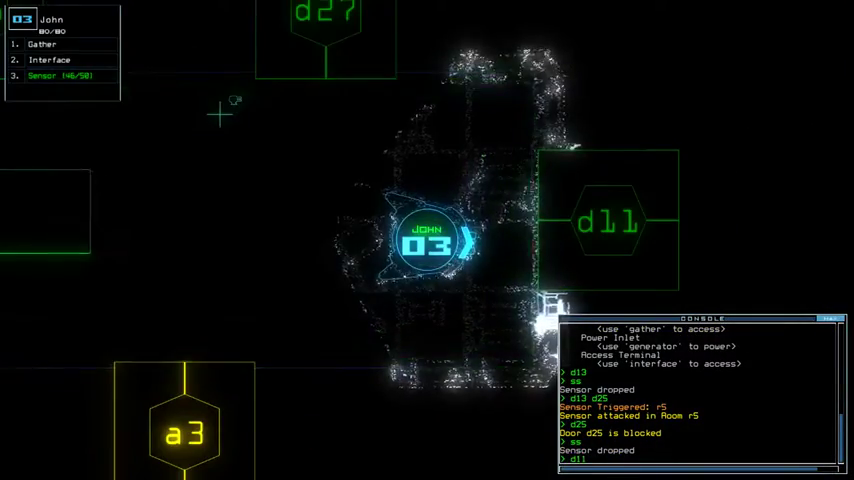
type(";d11;d27;d")
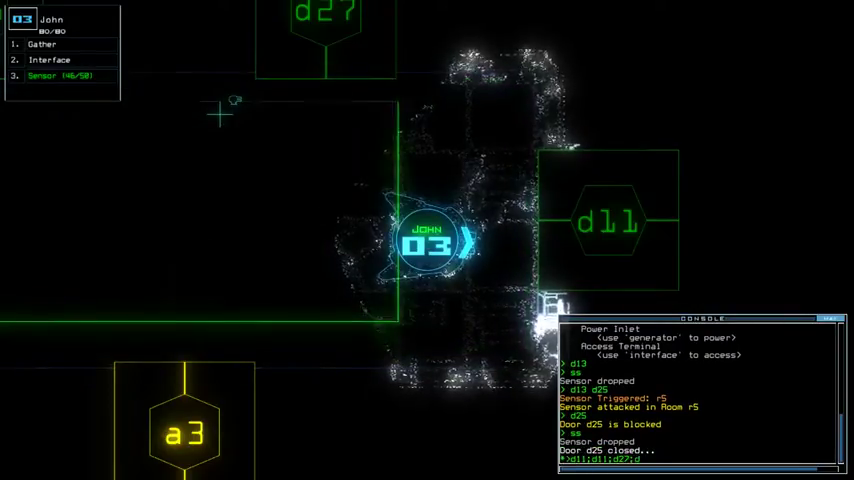
type("27")
key("space")
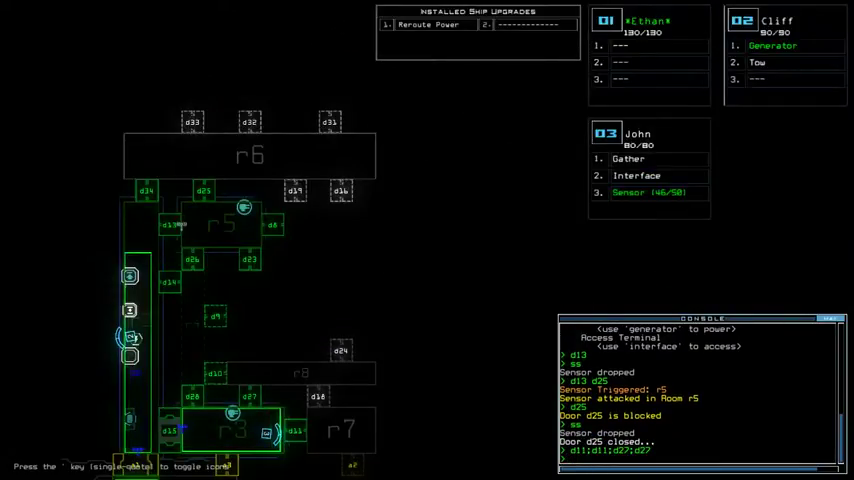
key("space")
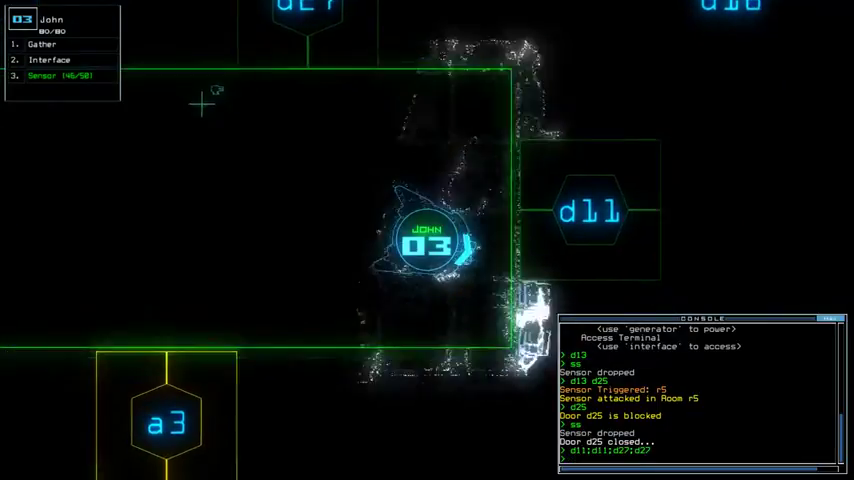
Toggle doors d11 and d27, then close the open doors with cccc
key("Return")
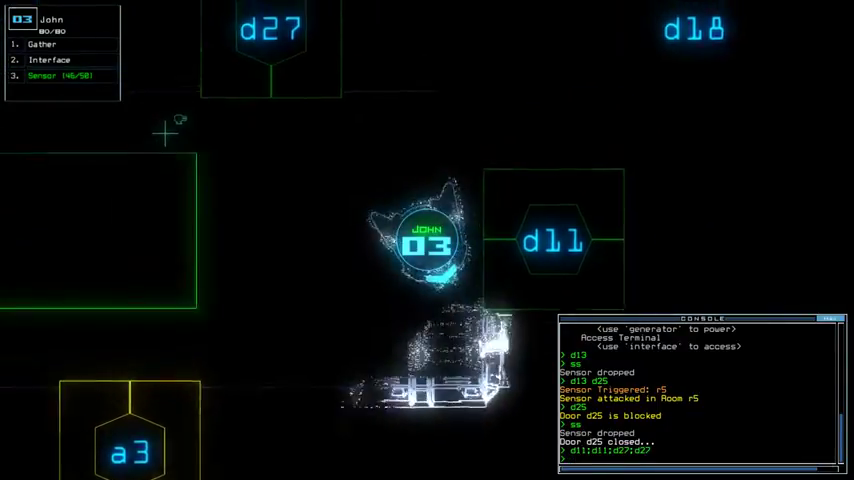
key("space")
key("space")
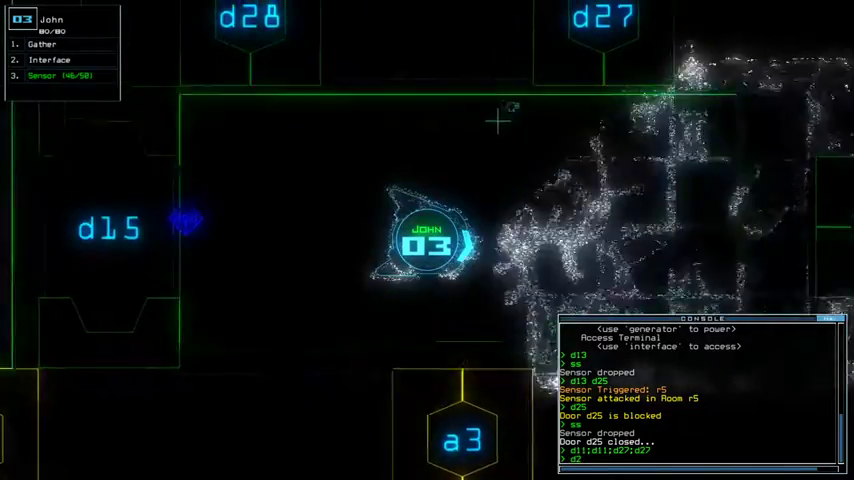
type("d27")
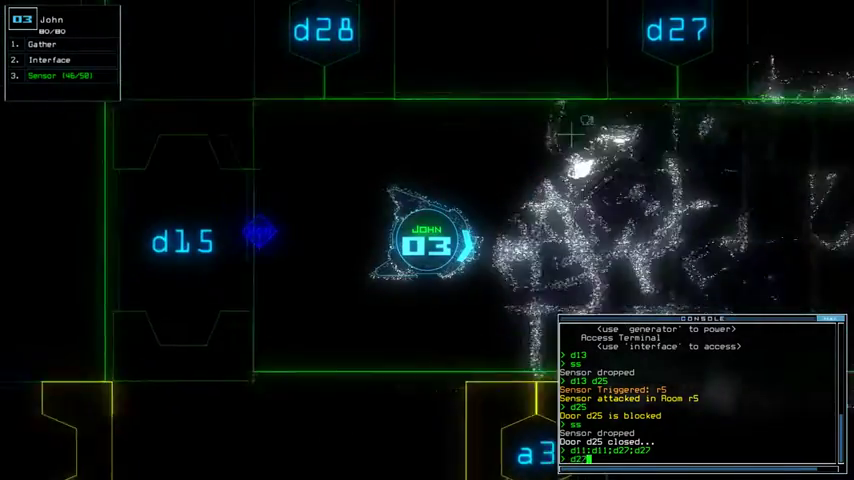
key("Return")
type("co")
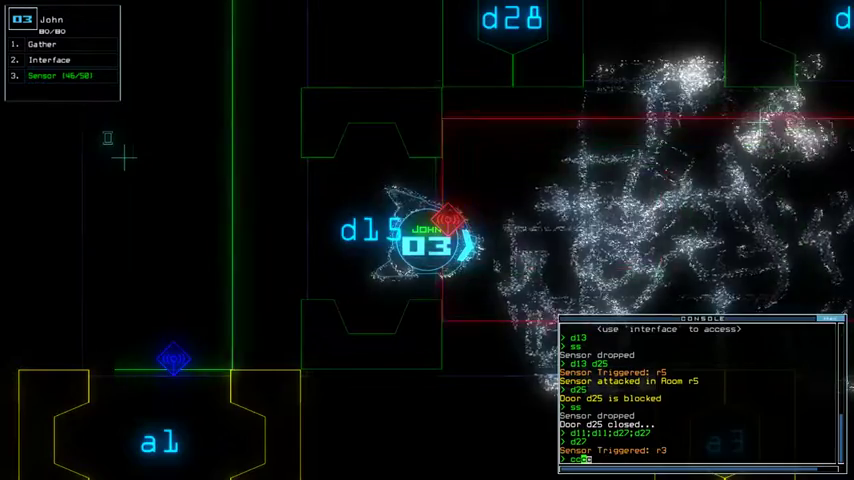
type("cc")
key("Return")
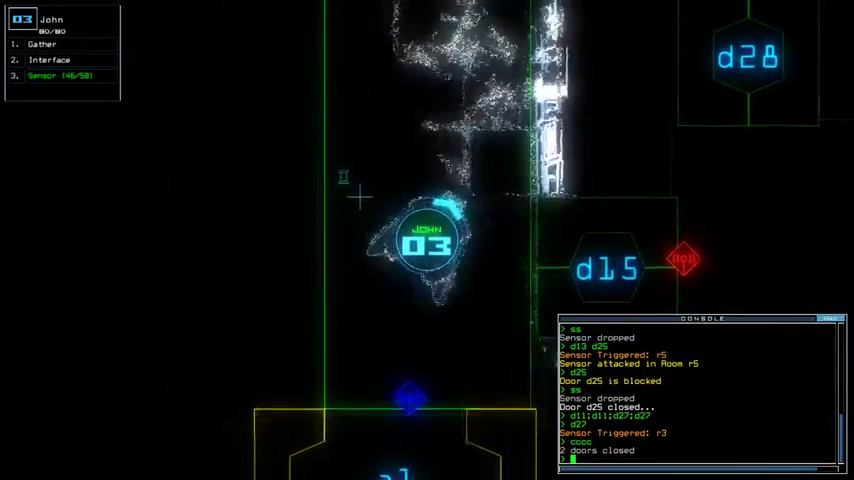
type("dct")
Activate ship defenses with dct, deactivate them with df, and show the schematic
key("Return")
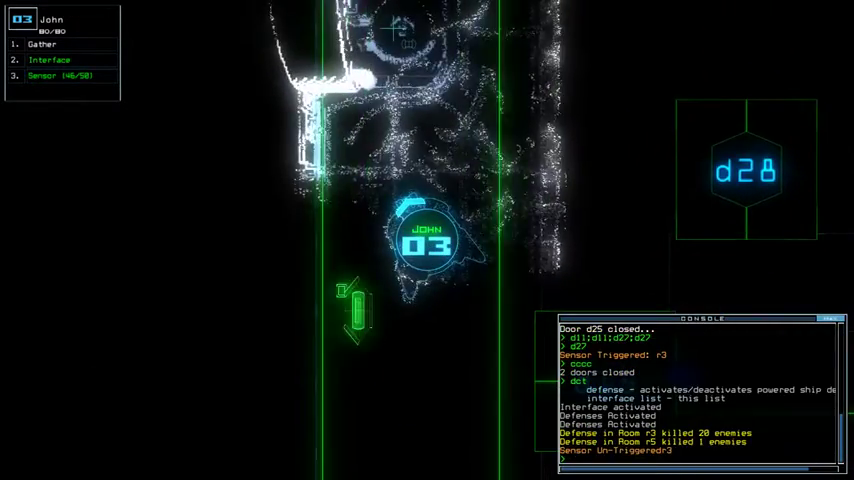
type("df")
key("Return")
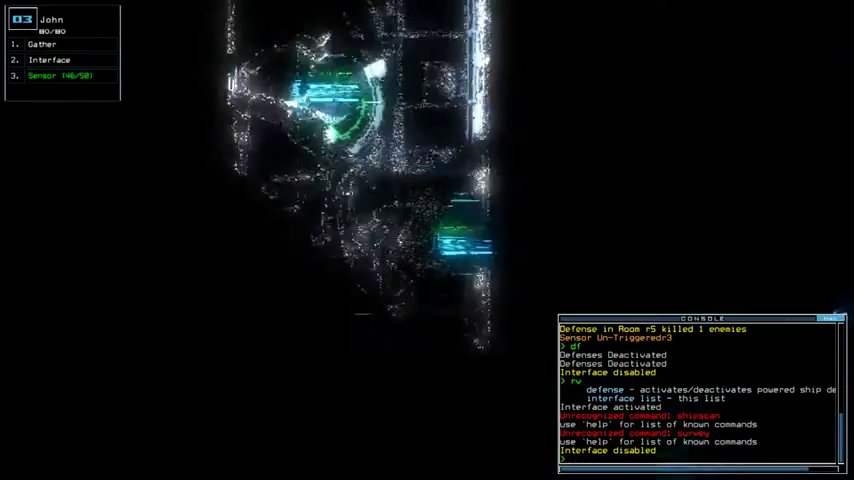
key("Tab")
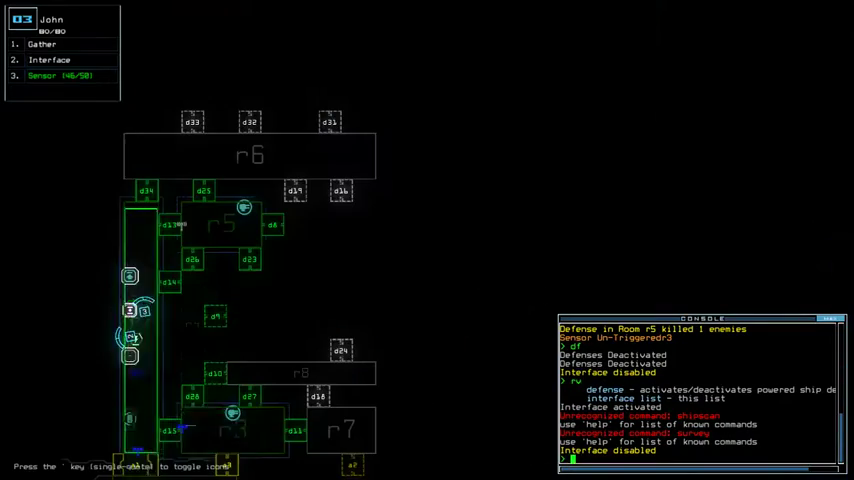
Have John drop a sensor, gather scrap, pass door d25 and drop another sensor
key("3")
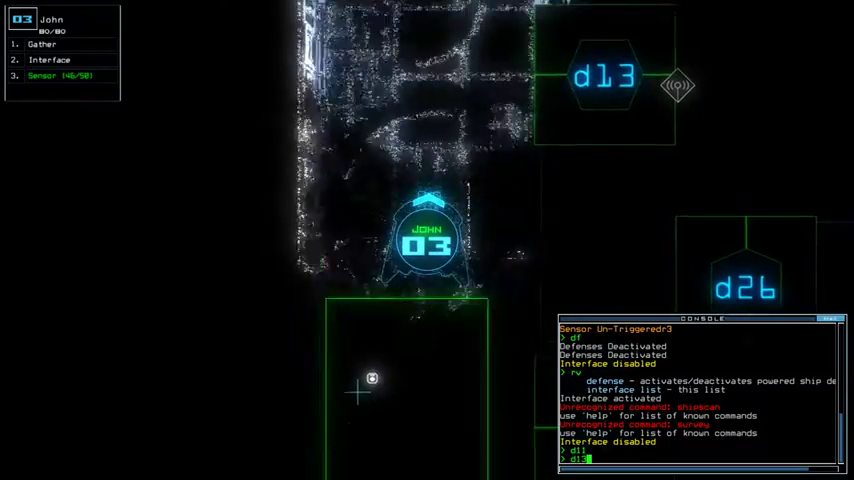
type("ss")
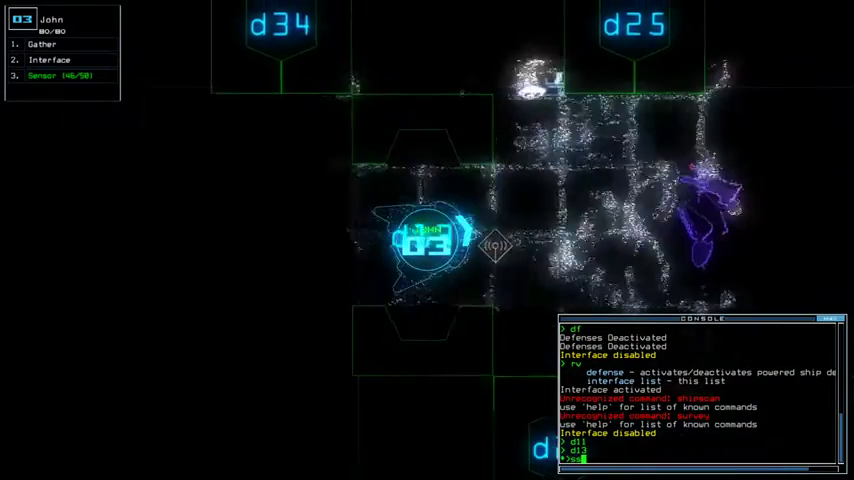
key("Return")
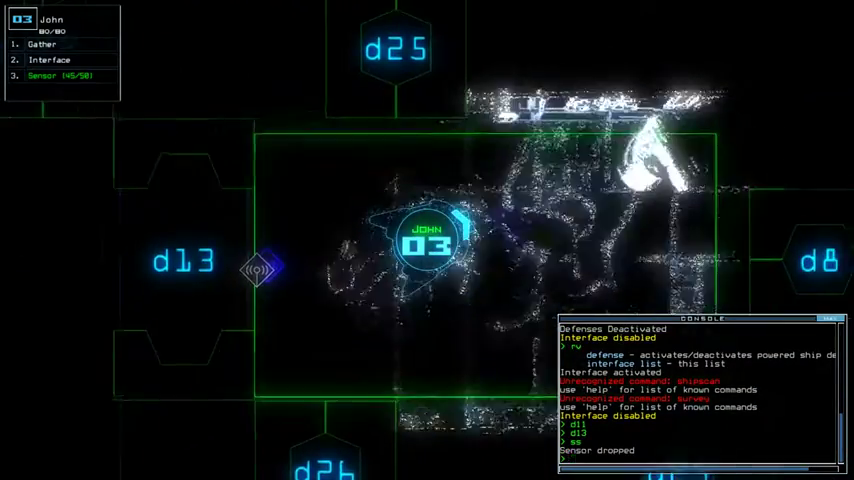
type("g")
key("Return")
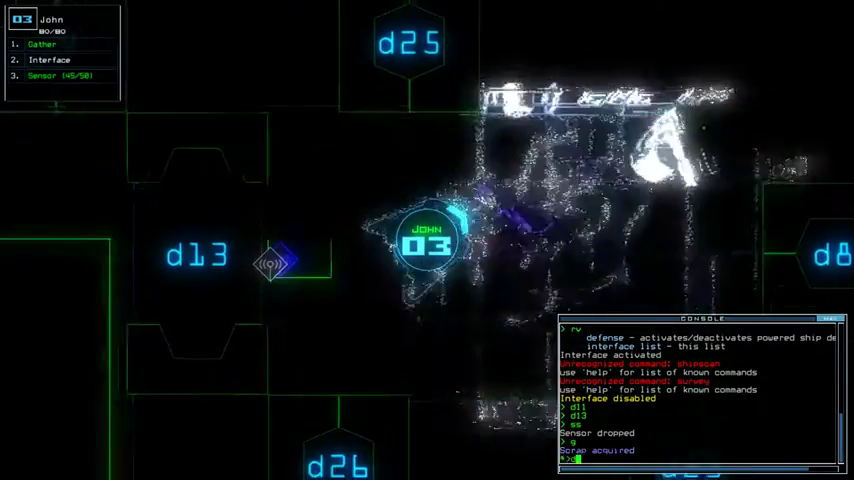
type("d25")
key("Return")
type("ss")
key("Return")
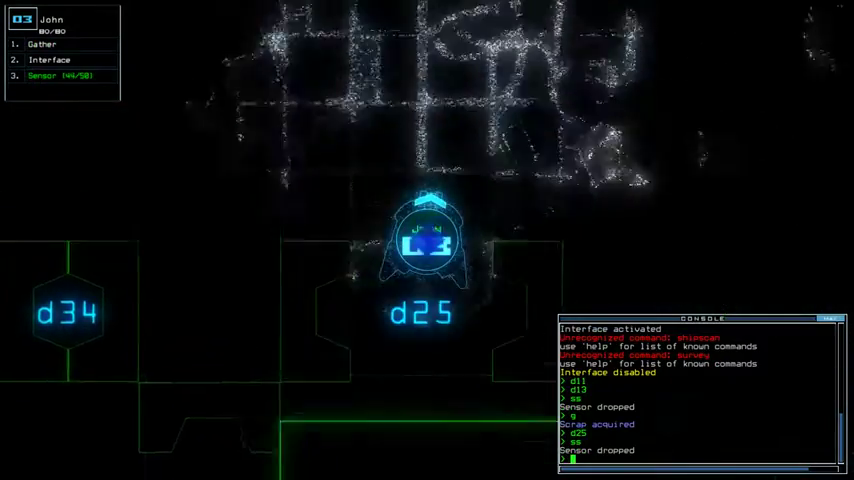
type("swp")
Run swap, send Drone 2 back to r1, and gather scrap four more times
key("Return")
key("Escape")
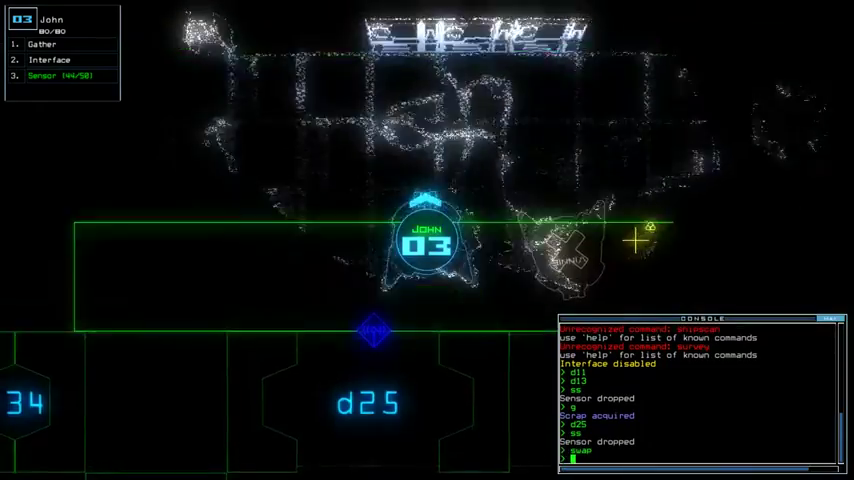
type("g")
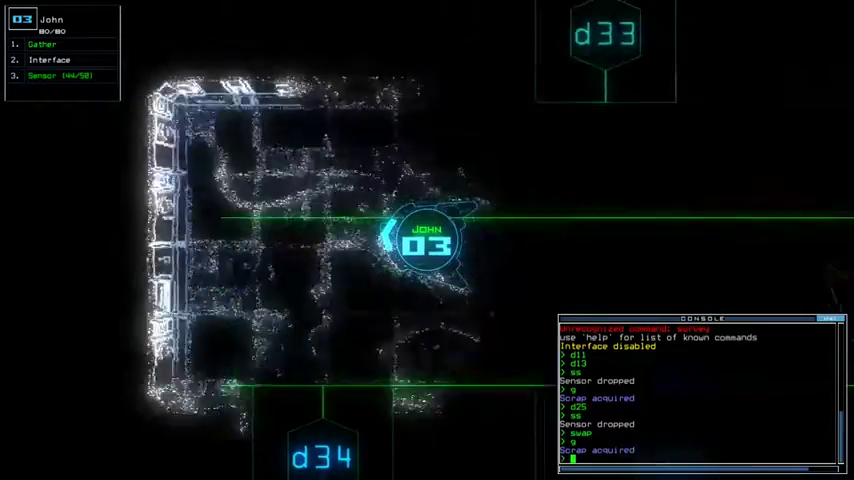
key("Return")
type("2")
key("Return")
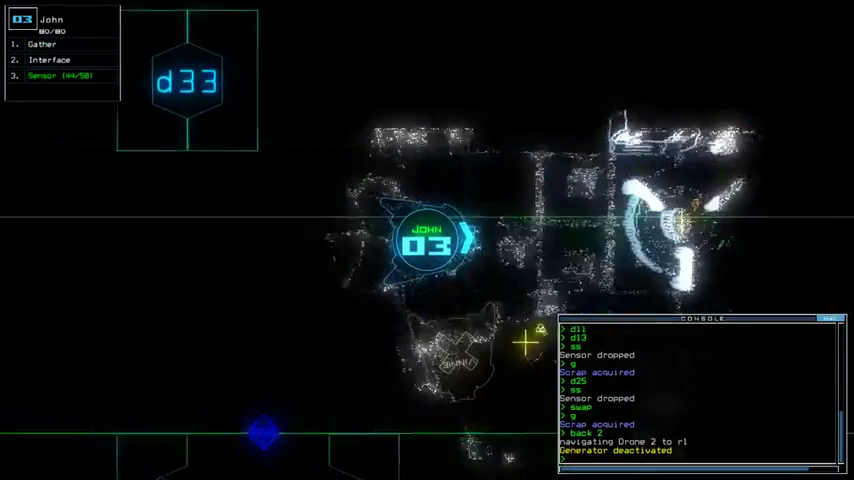
type("g")
key("Return")
type("g")
key("Return")
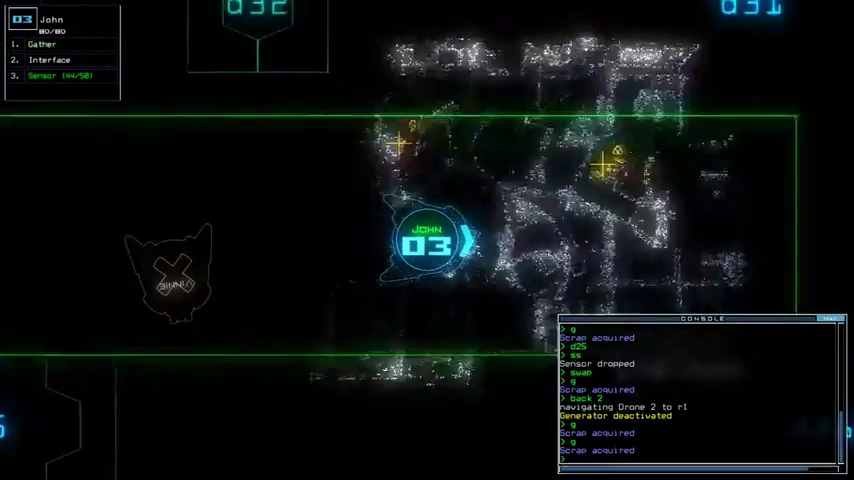
type("g")
key("Return")
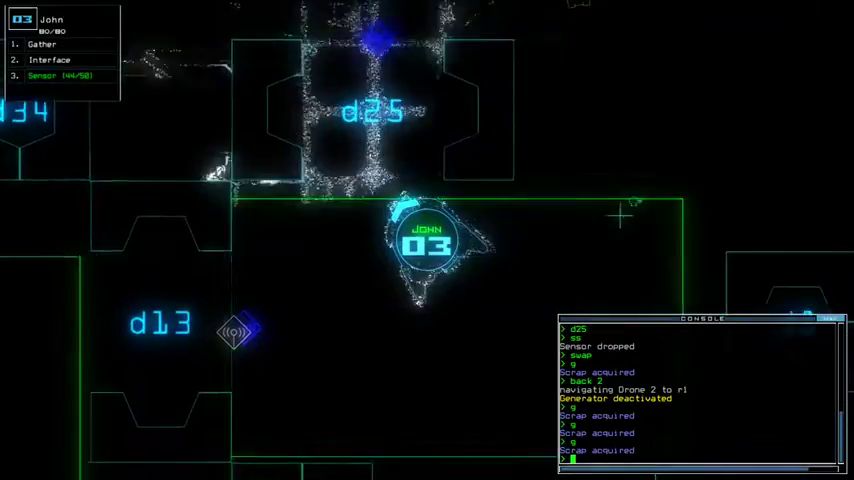
Select Cliff, check the schematic map, and activate the generator with g
key("2")
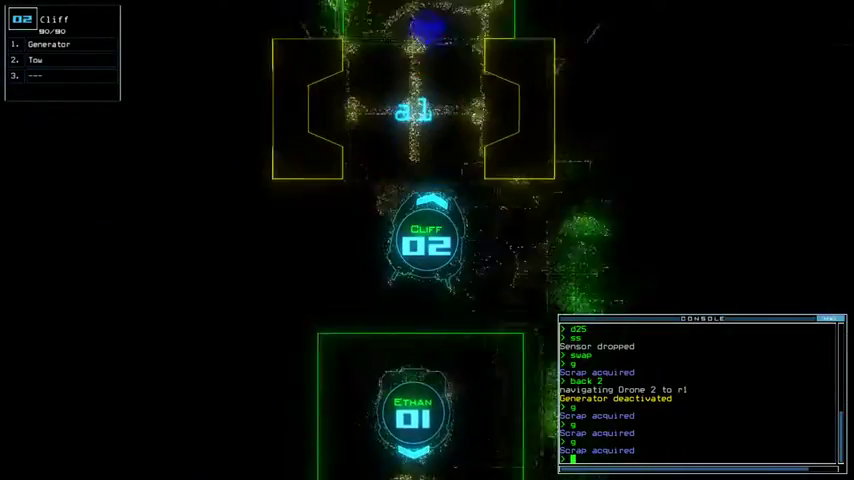
key("Tab")
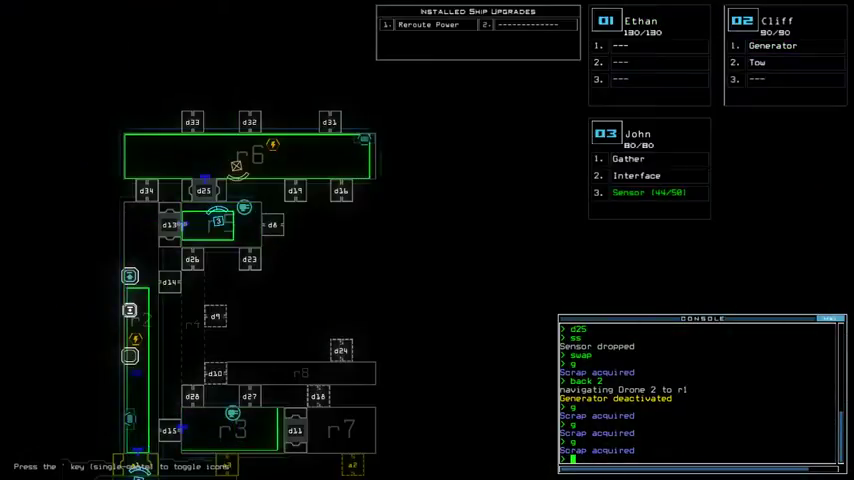
key("Tab")
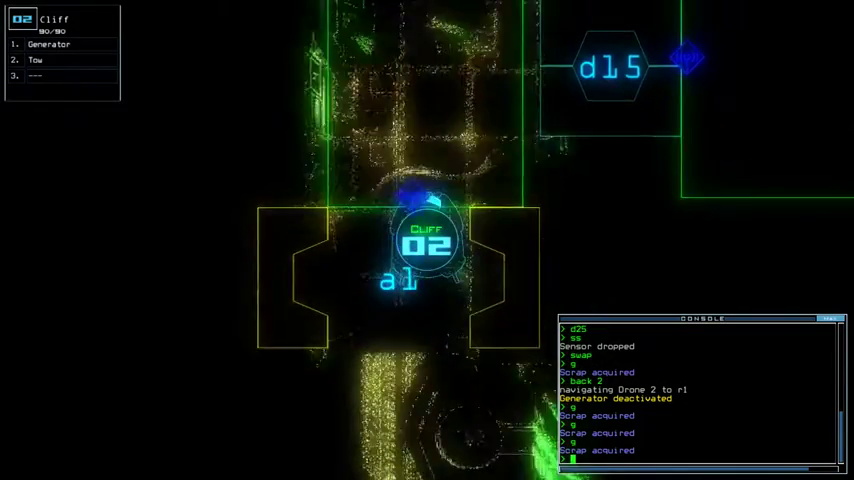
key("Tab")
key("Tab")
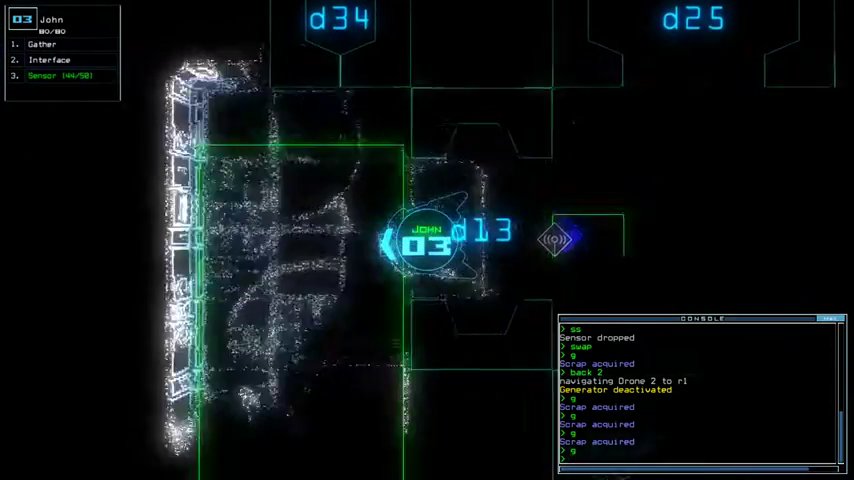
type("g")
key("Return")
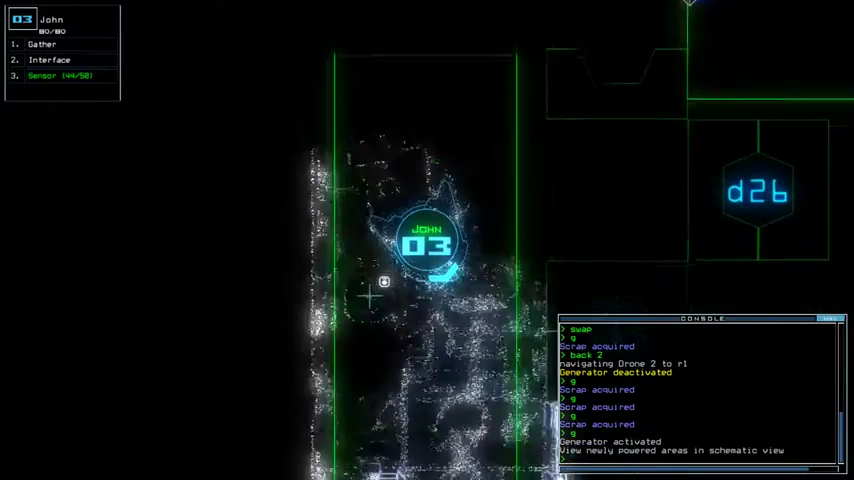
type("cccc")
Close the doors around the drones, move John through d15 and seal it behind him
key("Return")
key("Tab")
key("Tab")
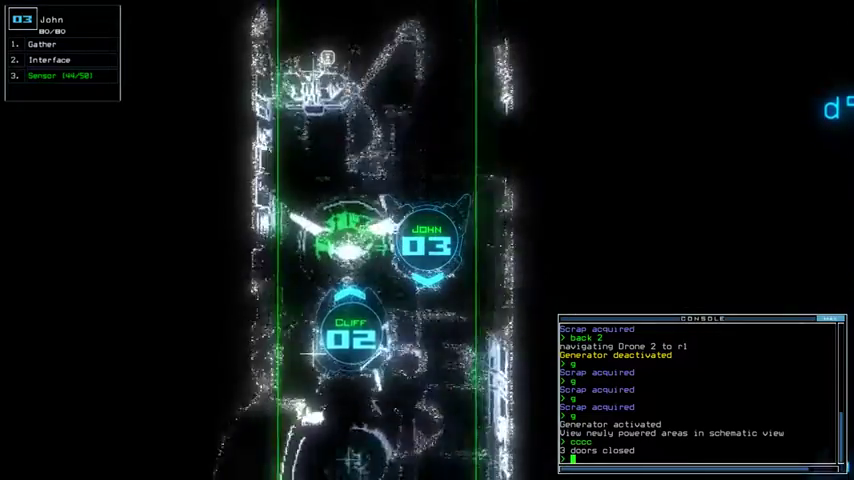
type("d28")
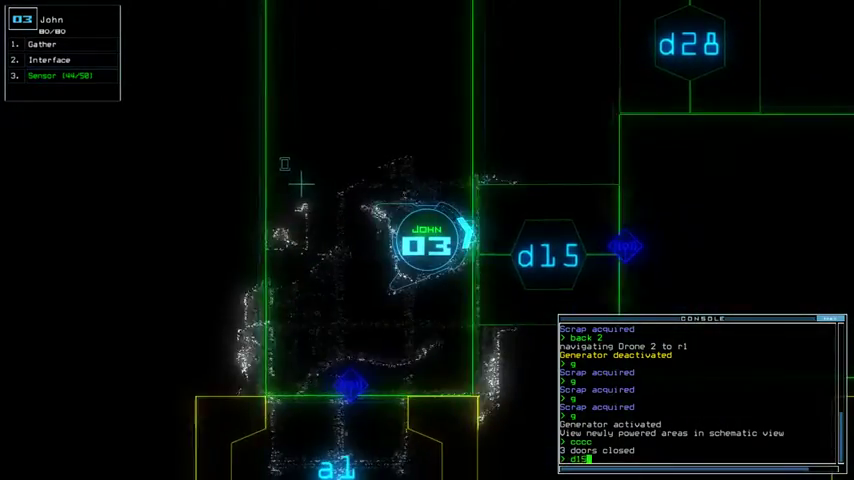
key("Return")
type("cccc")
key("Return")
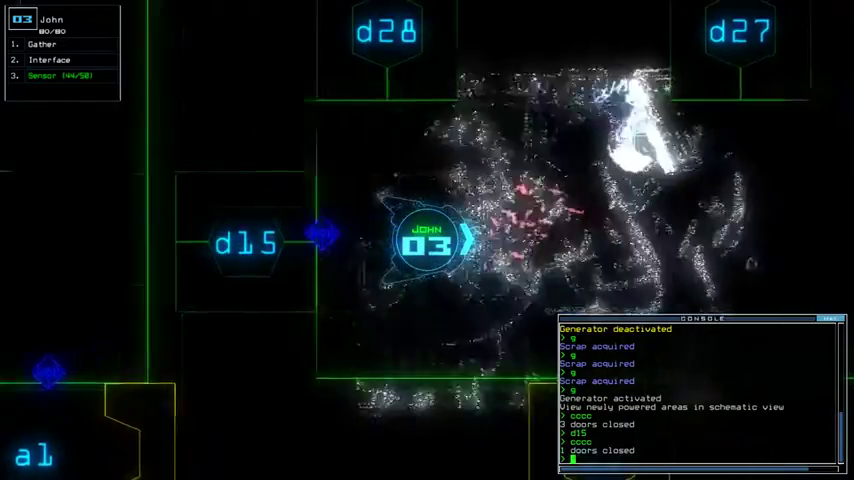
type("d27")
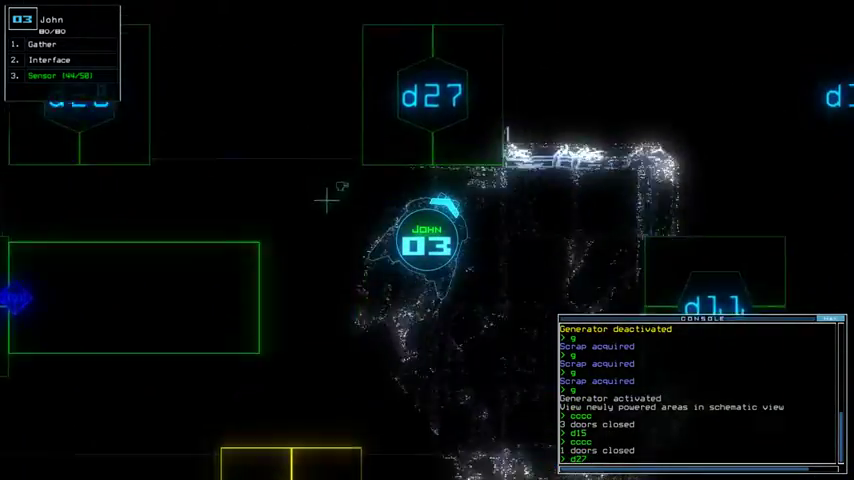
Send John through d27 to drop a sensor and gather scrap, then bring him back
key("Return")
type("ss")
key("Return")
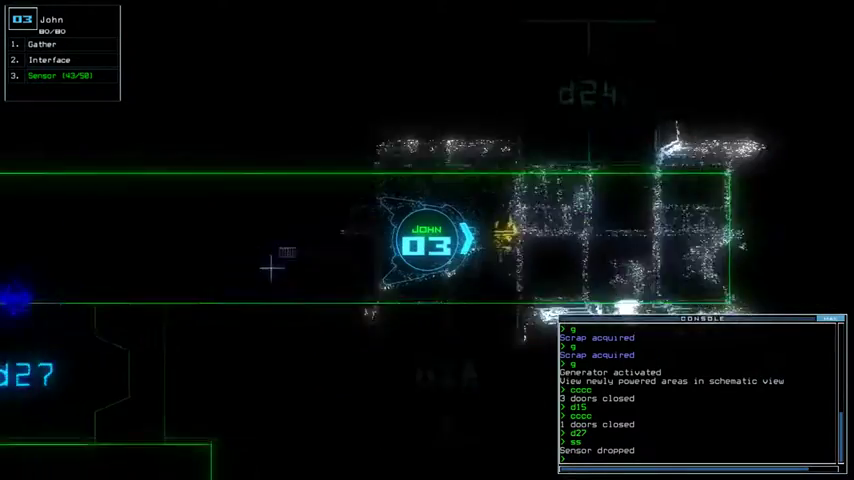
type("g")
key("Return")
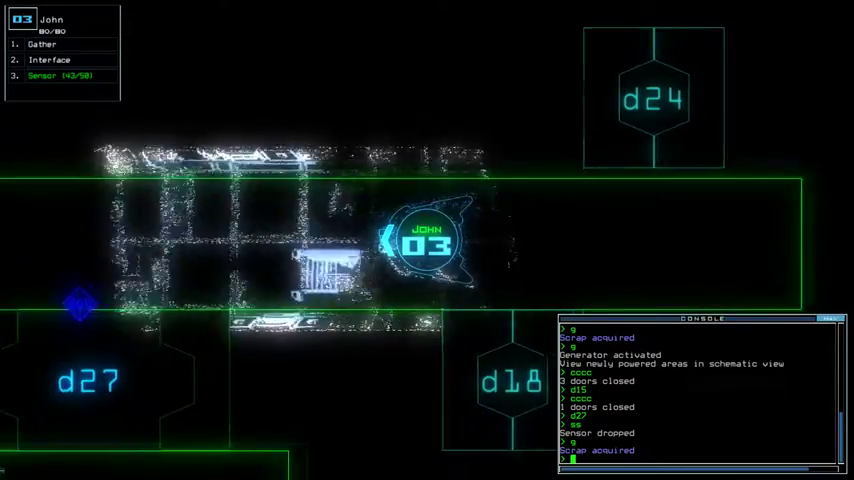
type("d27")
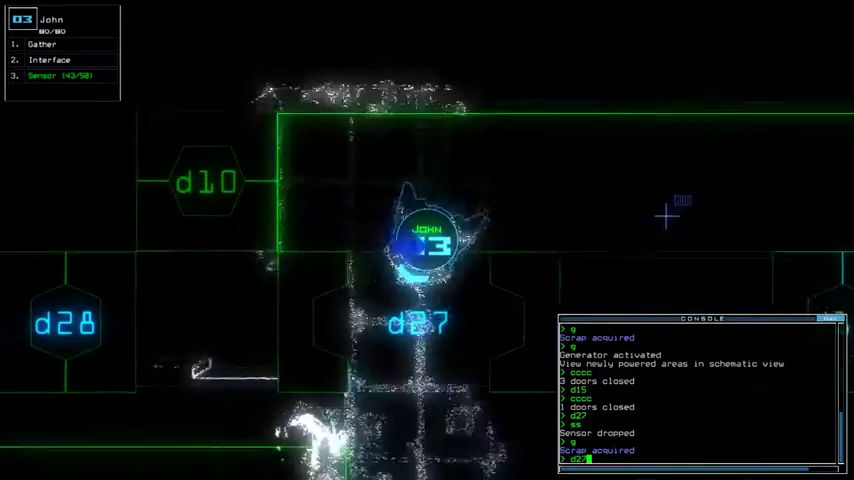
key("Return")
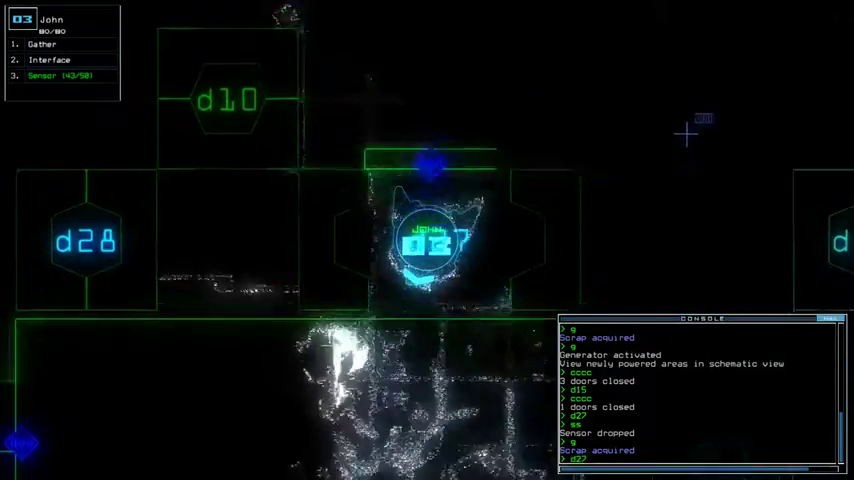
type("te")
Check the mission time, then send John past d11 to drop a sensor and return
key("Return")
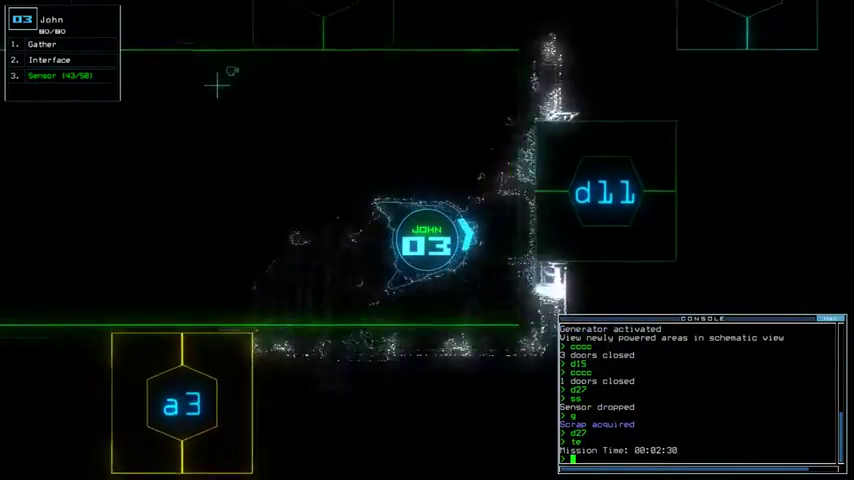
key("Tab")
key("Tab")
type("d")
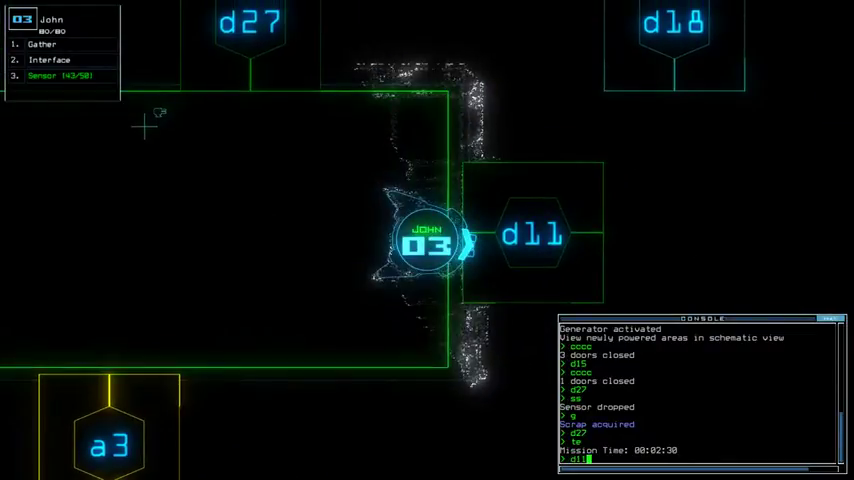
type("11")
key("Return")
type("ss")
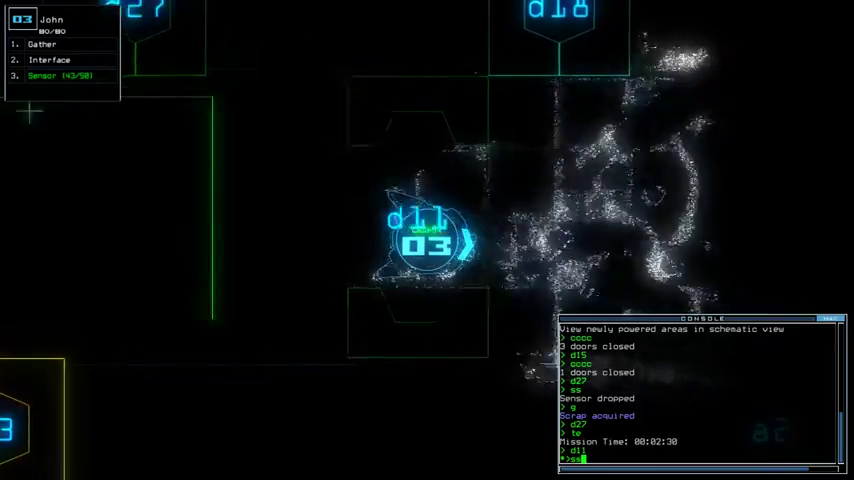
key("Return")
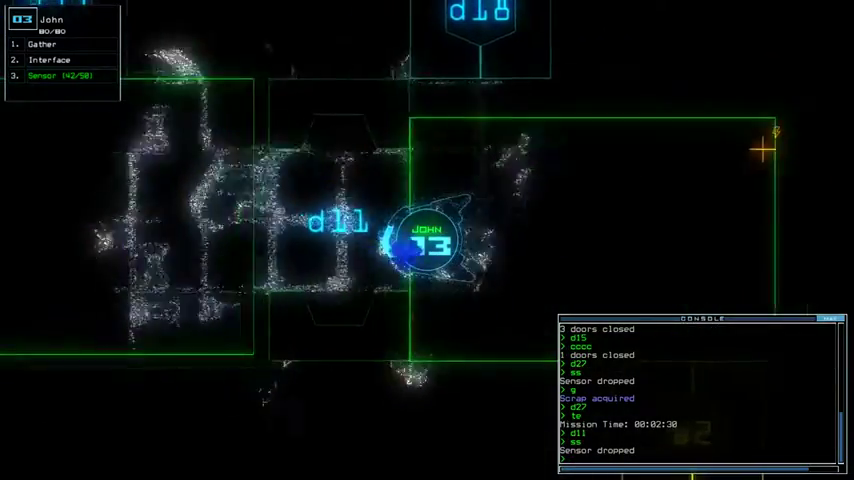
type("d11")
key("Return")
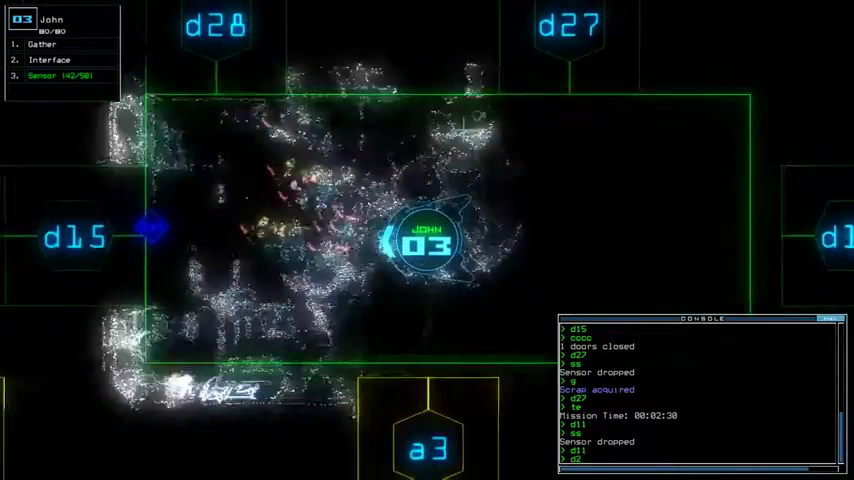
type("d28")
Route John through doors d28, d15 and d13 back into r5
key("Return")
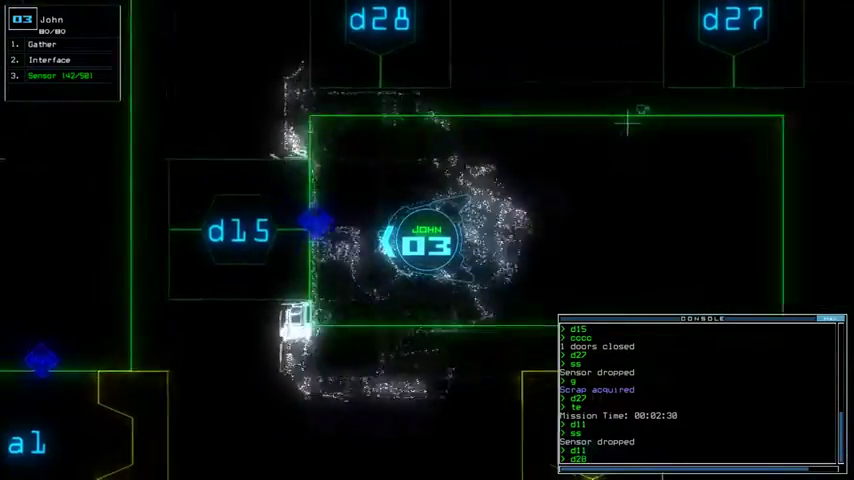
type("d15")
key("Return")
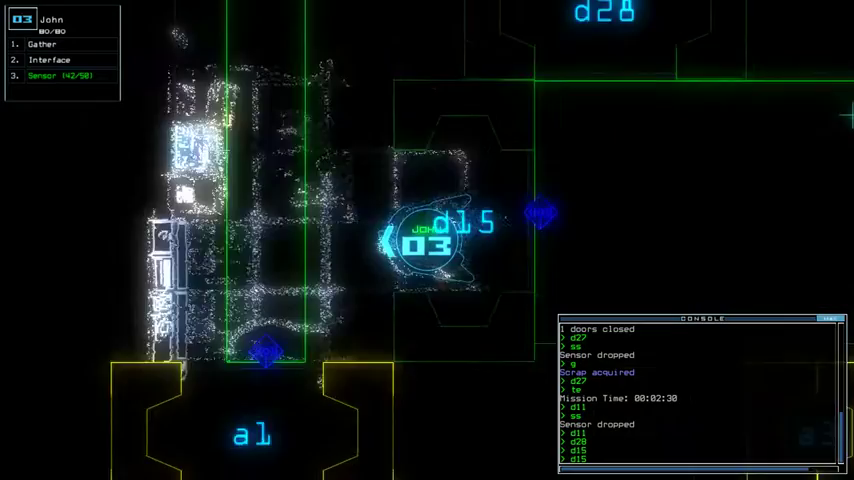
type("d15")
key("Return")
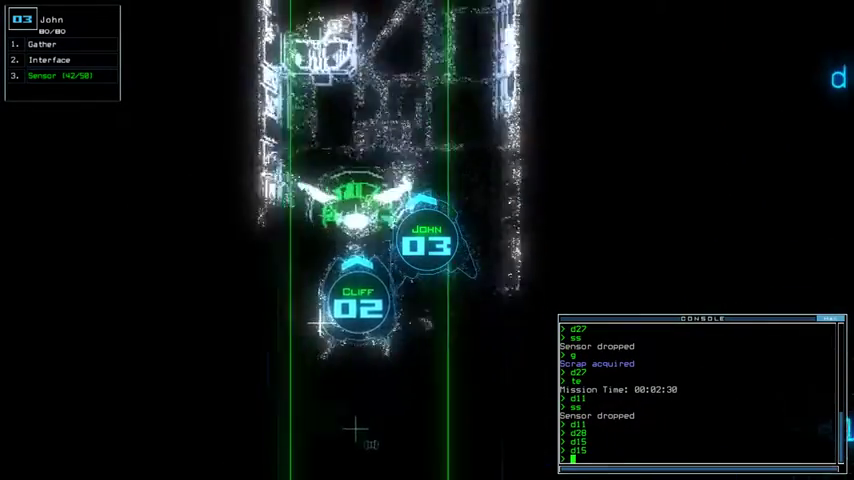
key("space")
key("space")
type("xx r")
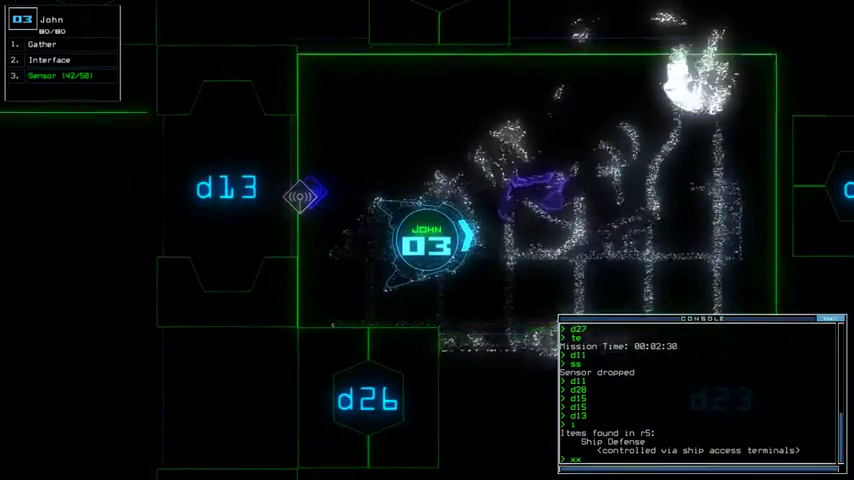
Open door d8 for John 03 and drop a sensor, leaving 41 of 50
key("space")
key("grave")
type("d8")
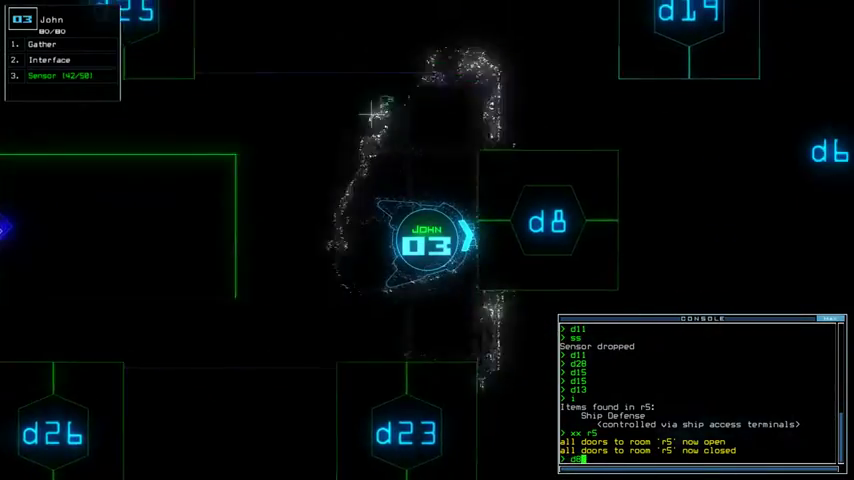
key("Return")
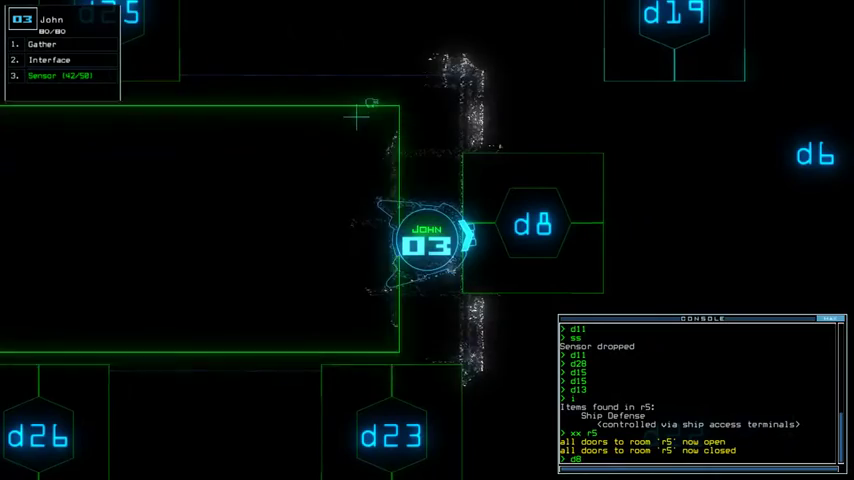
type("ss")
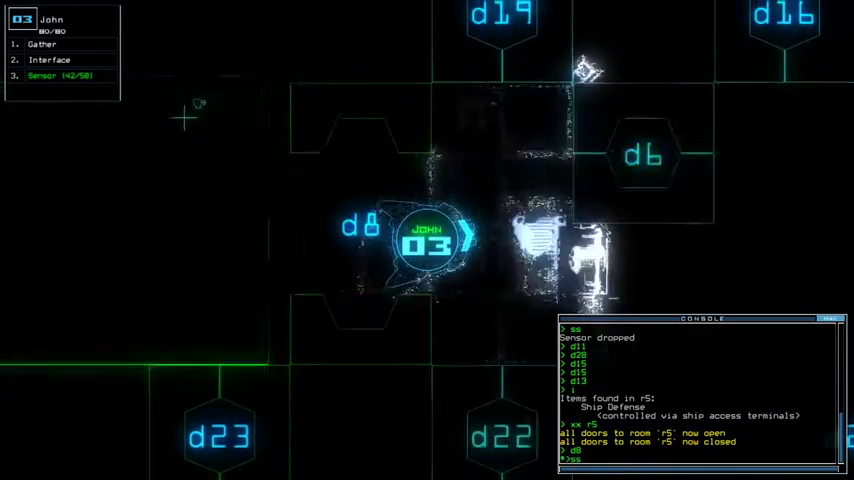
key("Return")
type("d8")
key("grave")
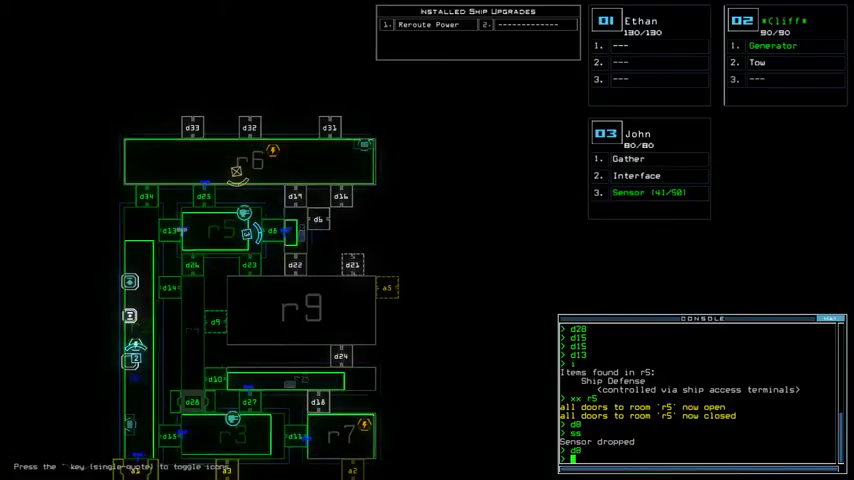
key("grave")
key("grave")
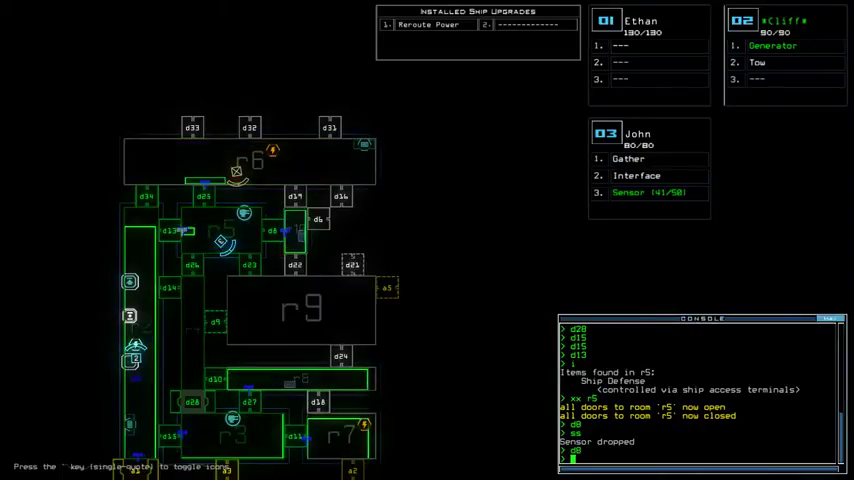
key("Left")
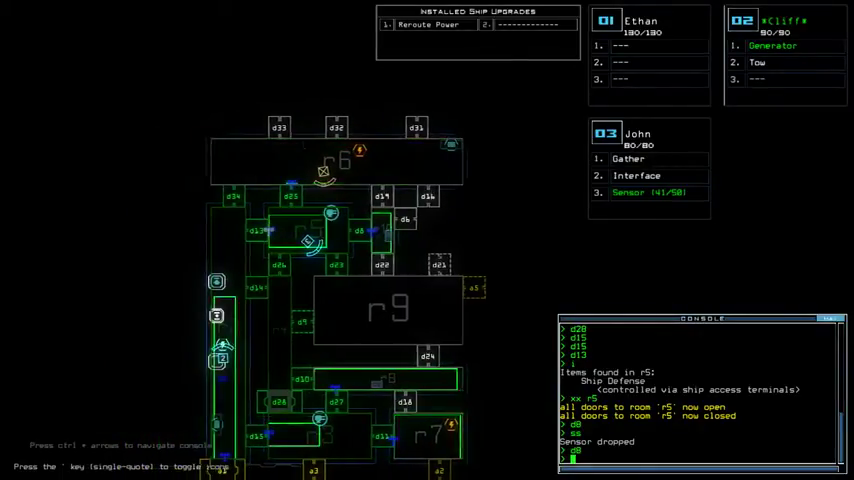
key("grave")
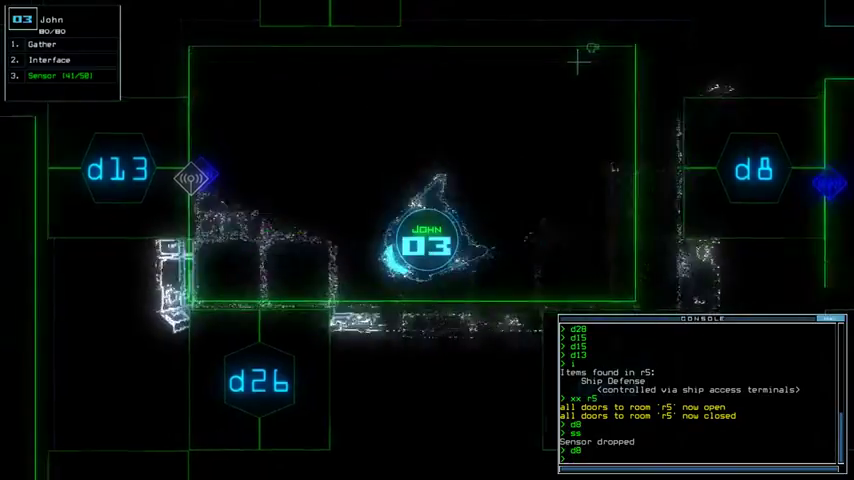
type("d26")
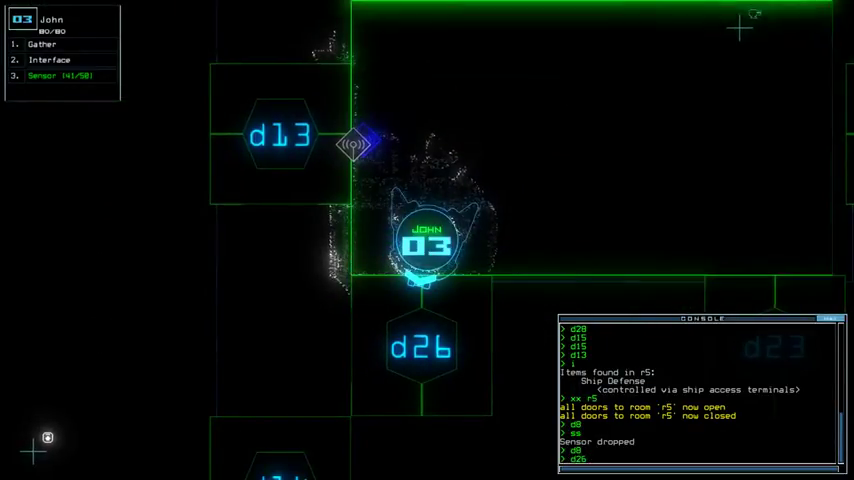
type("ss")
Send John through d26 into r4, drop a sensor, and list r4's items
key("Return")
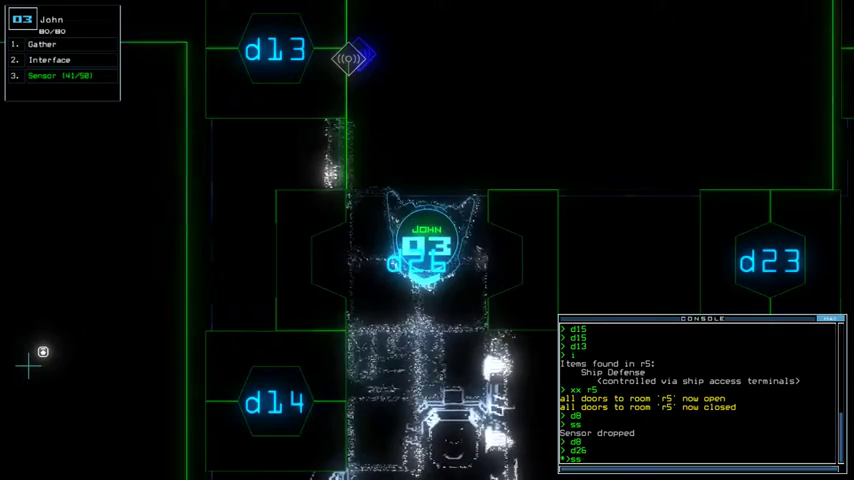
key("Return")
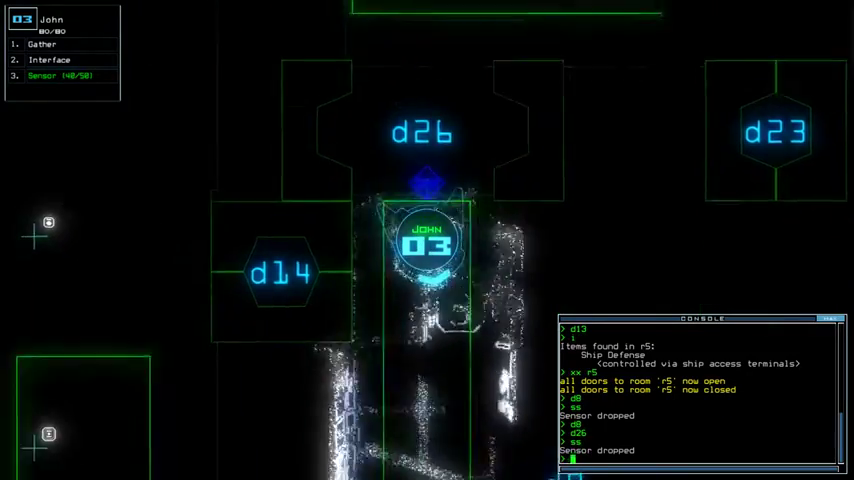
type("i")
key("Return")
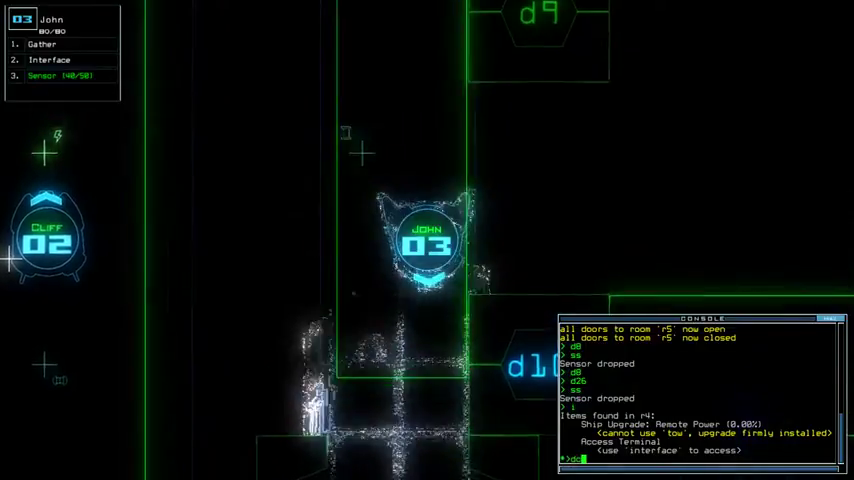
type("dct")
Switch the ship defenses on with dct, then off with df
key("Return")
type("df")
key("Return")
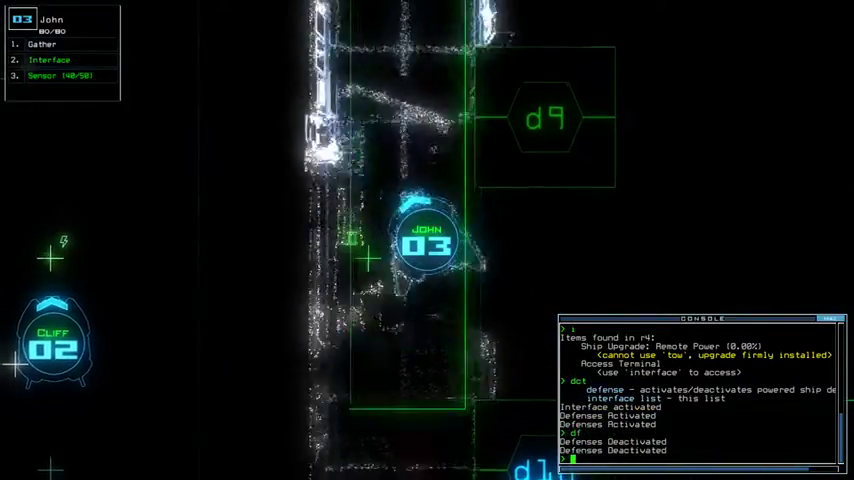
key("space")
type("d34")
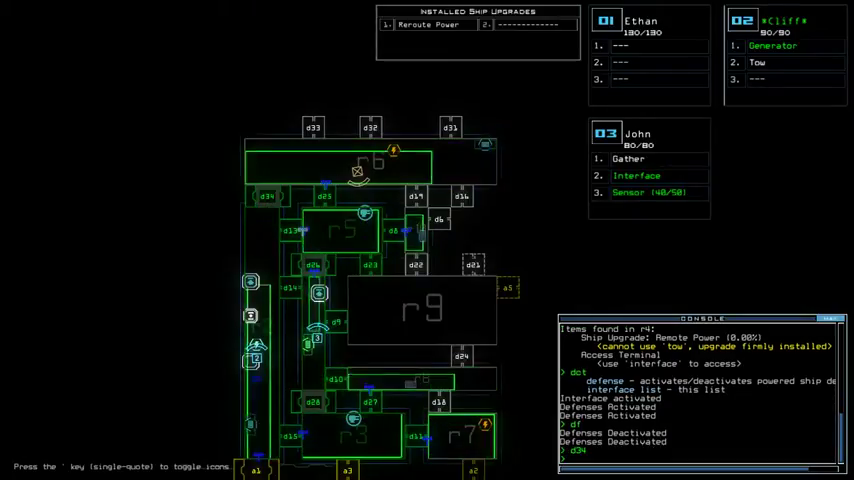
Toggle doors d34, a3 (no response), d26 and d9
key("space")
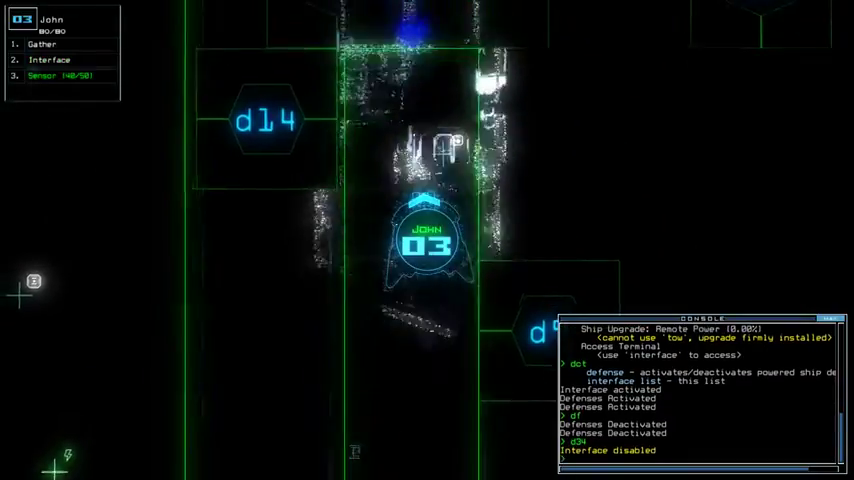
type("d2a3")
key("Return")
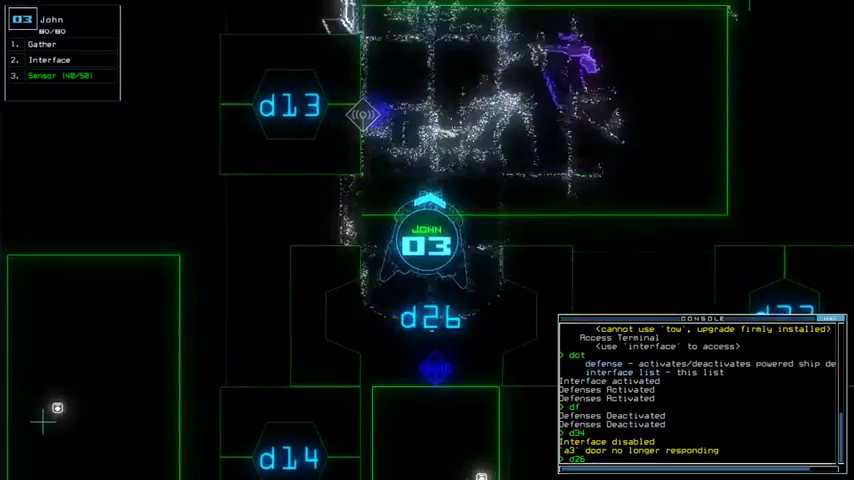
type("d26")
key("Return")
key("space")
type("d9")
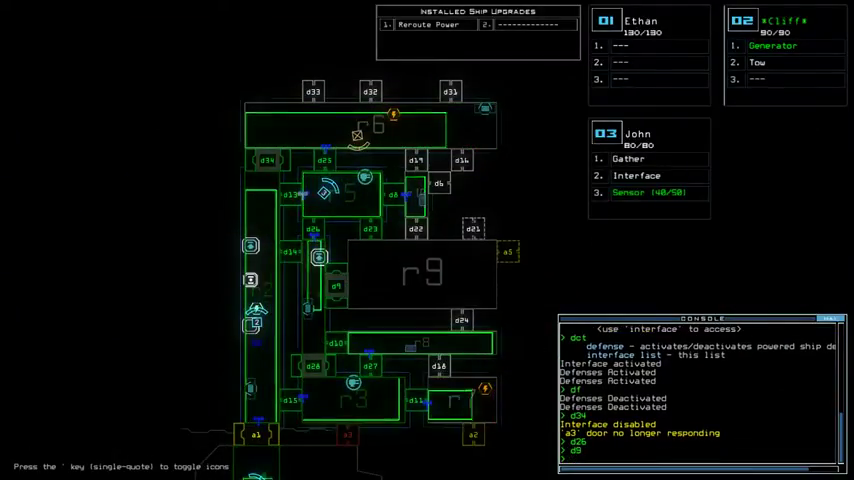
key("Return")
key("space")
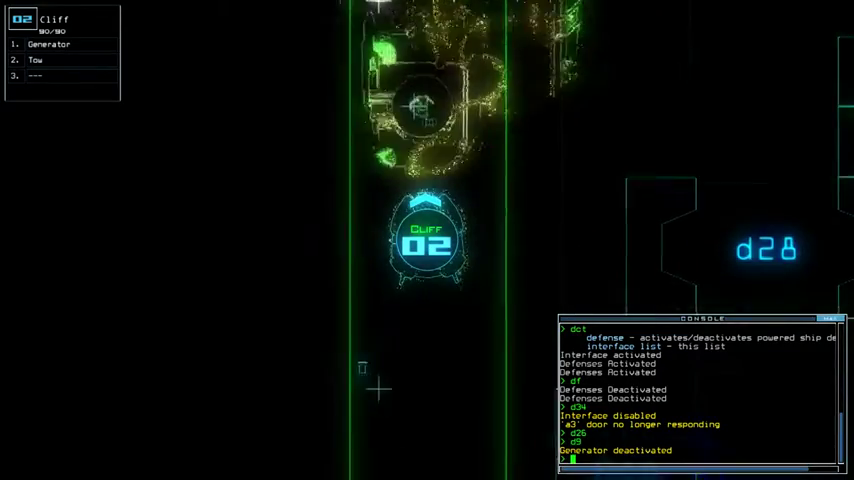
Steer Cliff 02 down to airlock a1 and back north, then restart its generator
key("Down")
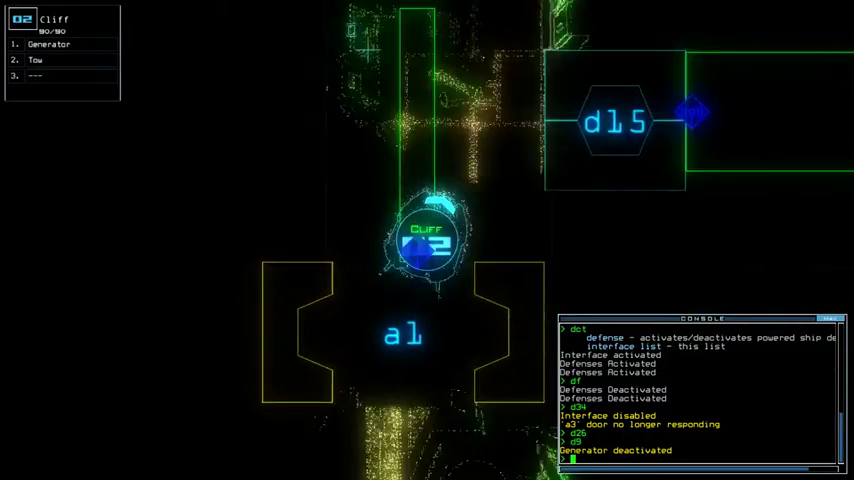
key("Down")
key("space")
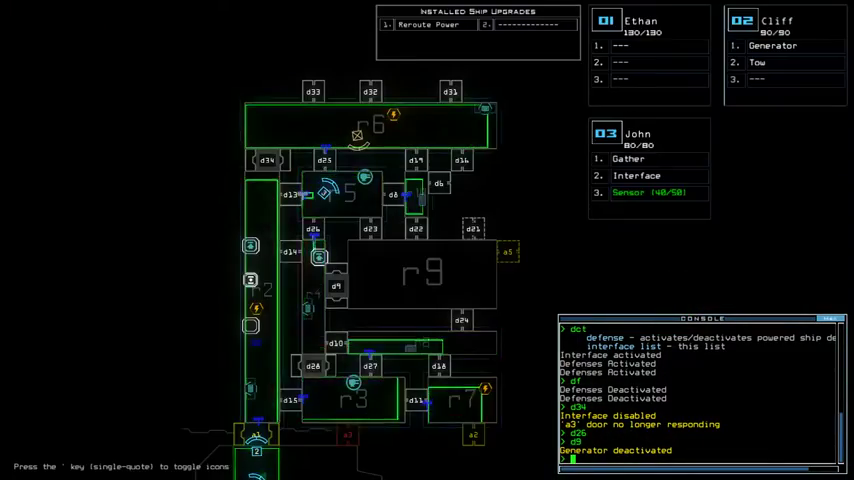
key("space")
key("space")
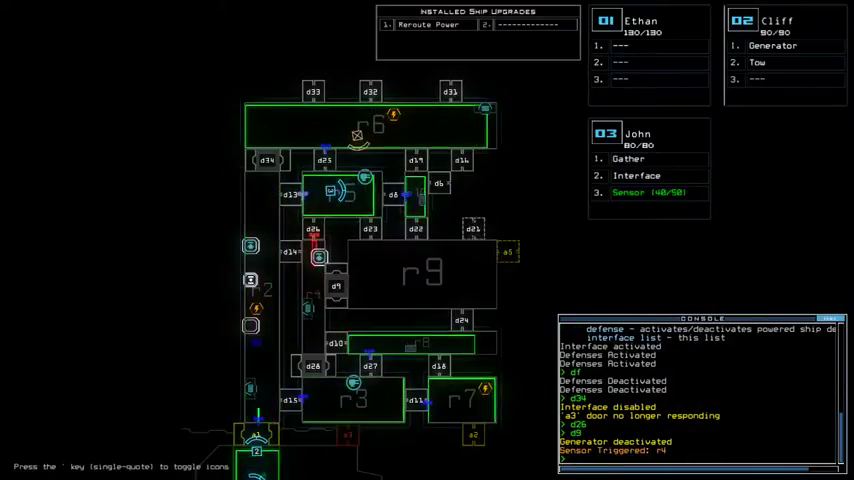
key("space")
key("Up")
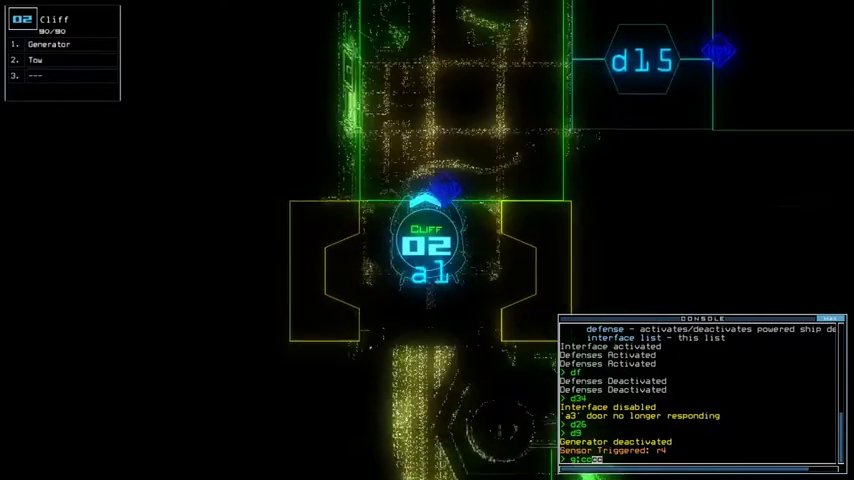
key("Up")
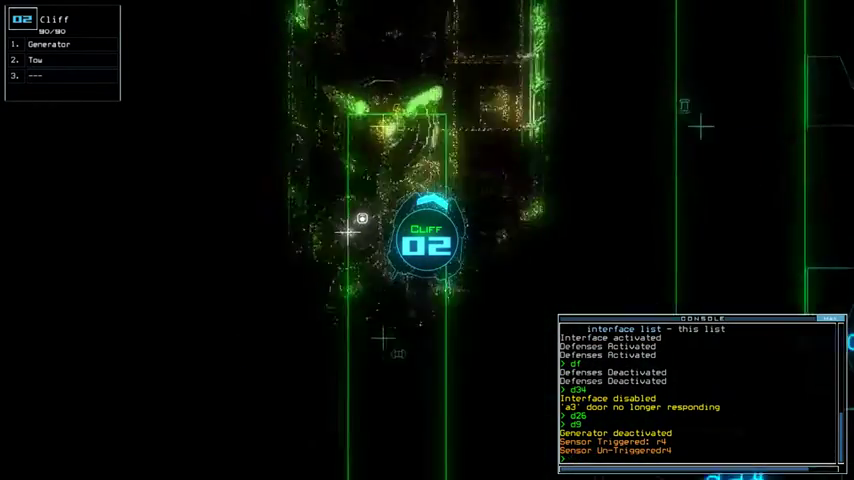
key("Return")
key("space")
type("d9")
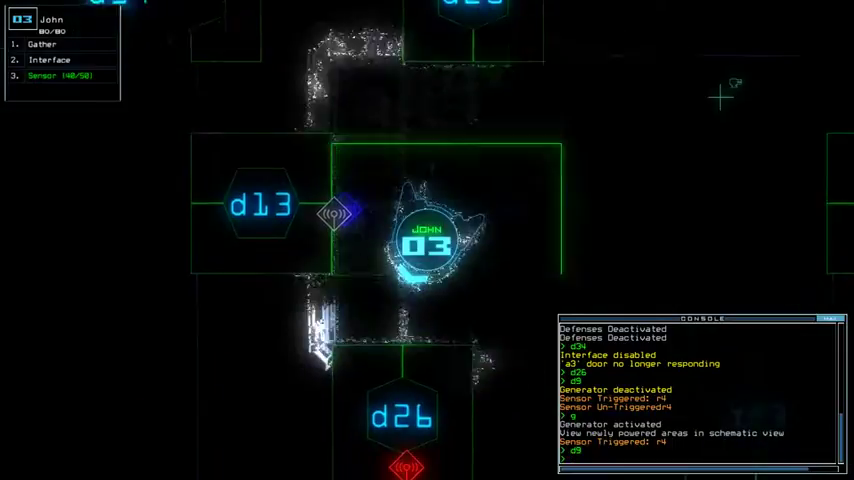
Toggle doors d9, d28 and d26, leaving John 03 beside d26
key("space")
type("26")
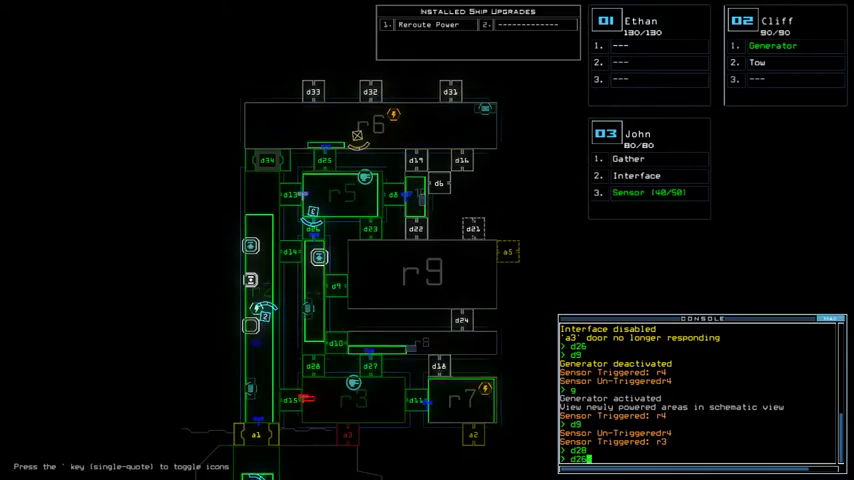
key("Return")
type("dct")
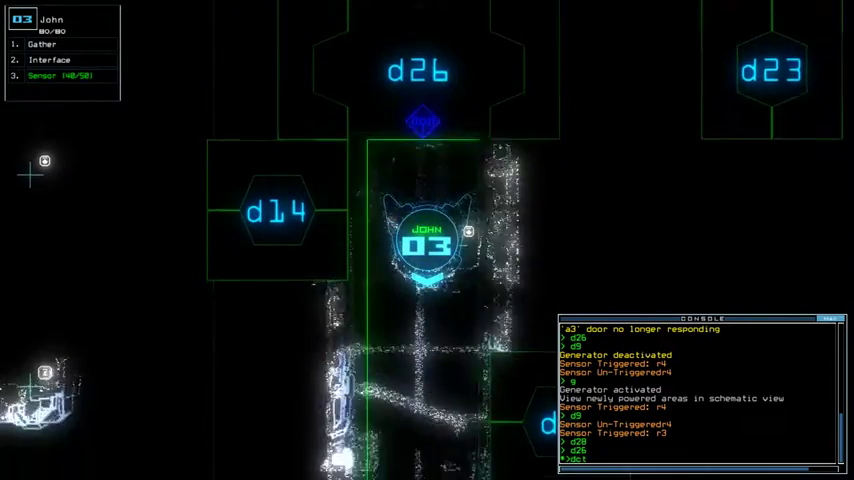
Activate the ship defenses to kill 20 enemies in r3, then deactivate them
key("Return")
type("df")
key("Return")
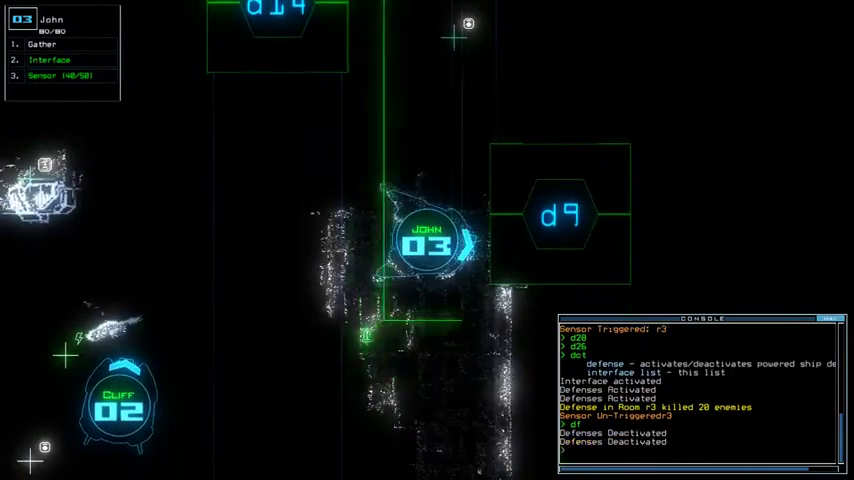
key("space")
key("space")
type("d9")
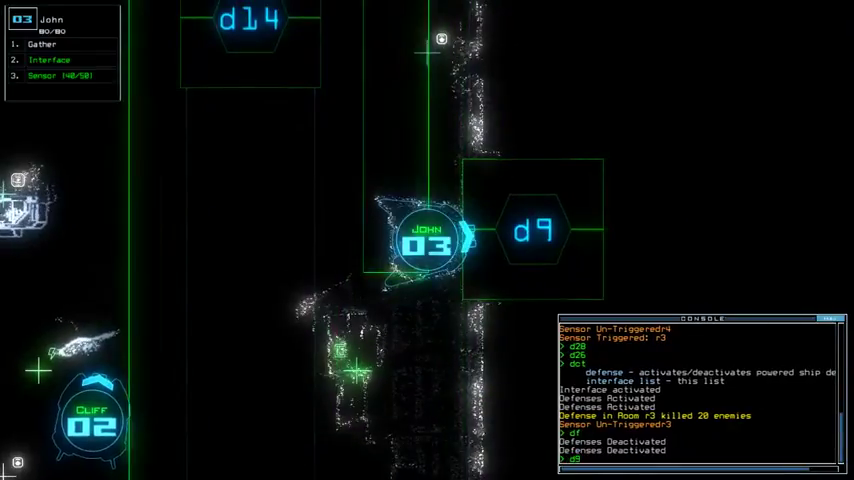
Toggle door d9 and drop a sensor beside it, leaving 39
key("Return")
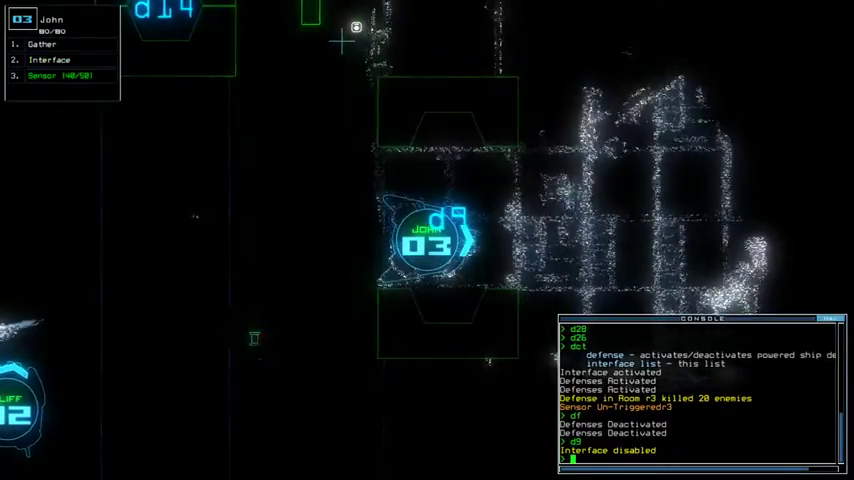
type("ss")
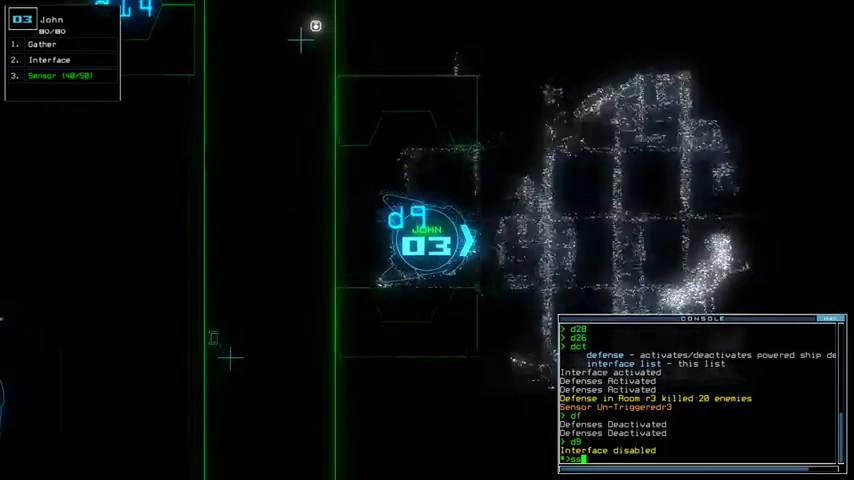
type("s")
key("Return")
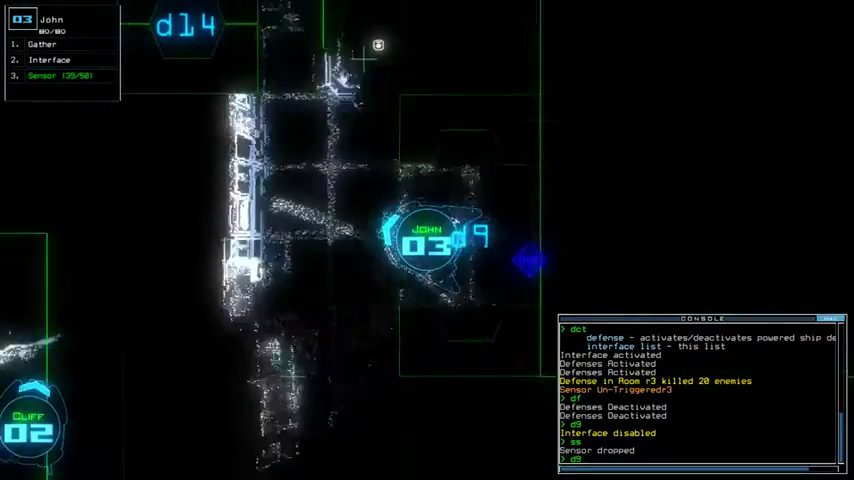
key("Tab")
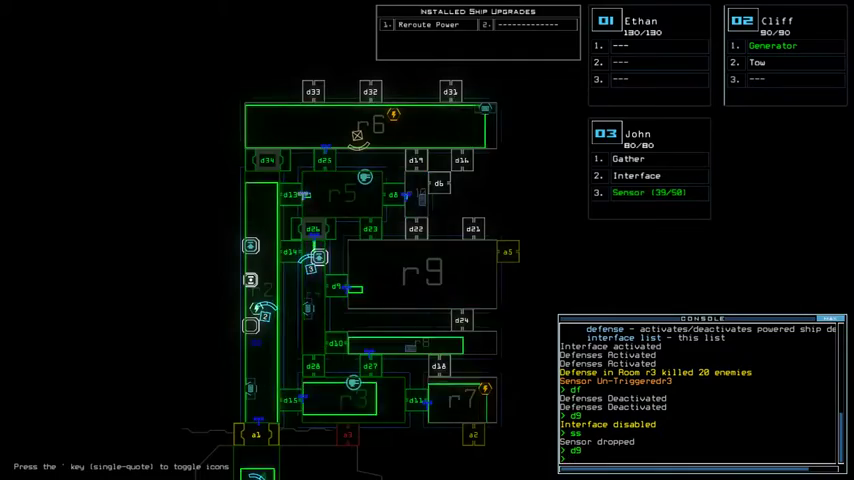
Deactivate Cliff's generator and open doors d26 and d25 for drone 3
key("Tab")
type("d2")
key("Return")
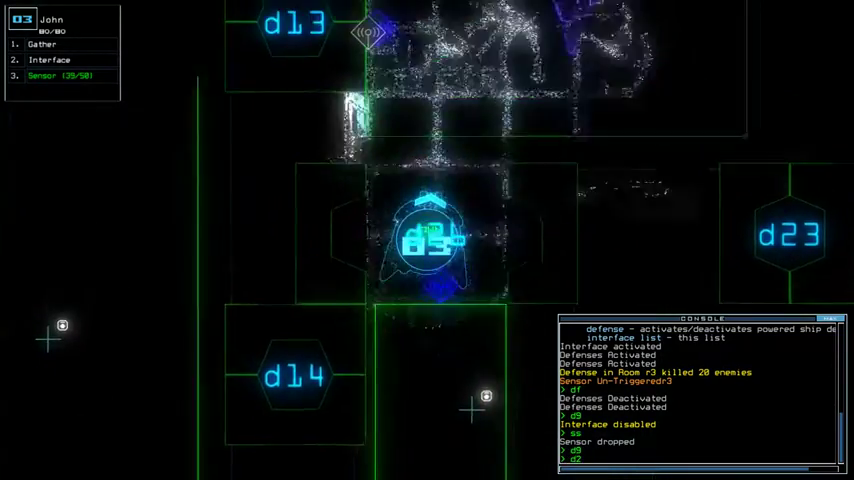
type("6")
key("Return")
type("d25")
key("Return")
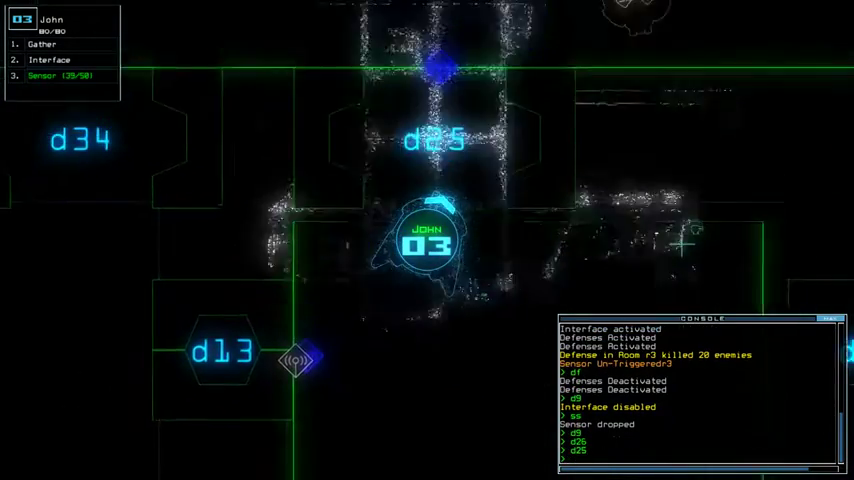
type("navigate 2")
Navigate drones 2 and 1 to room r6 to join John
key("Return")
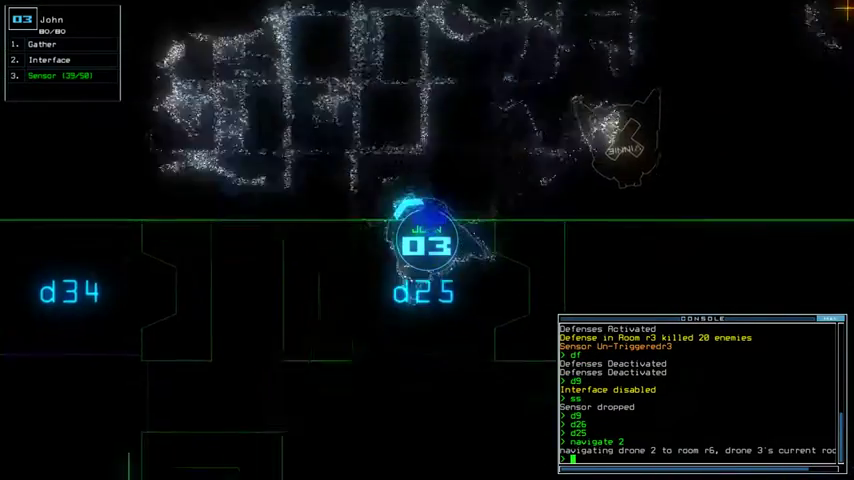
key("1")
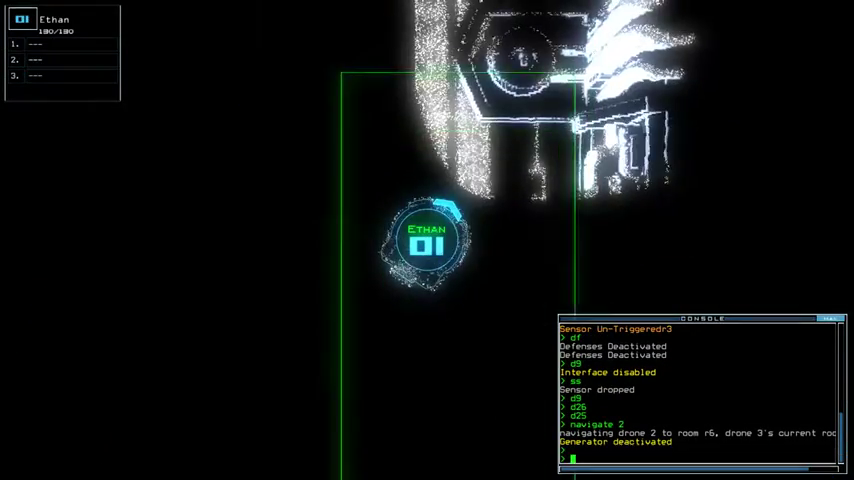
type("3 1")
key("Return")
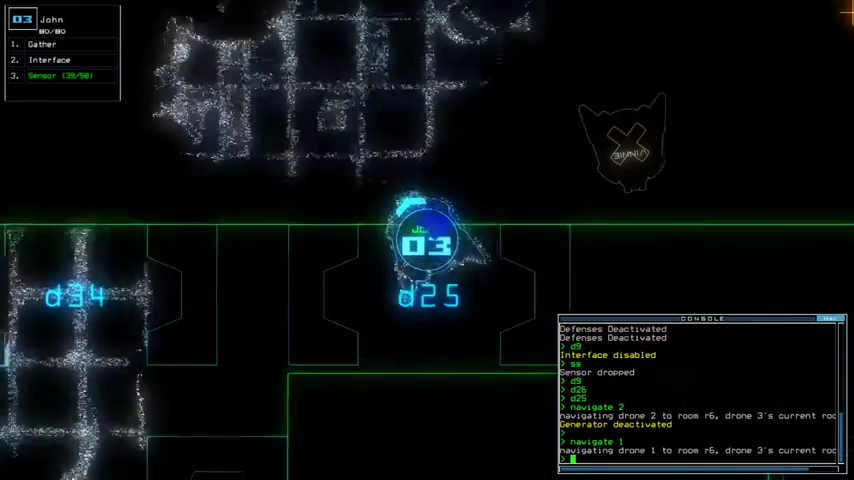
key("2")
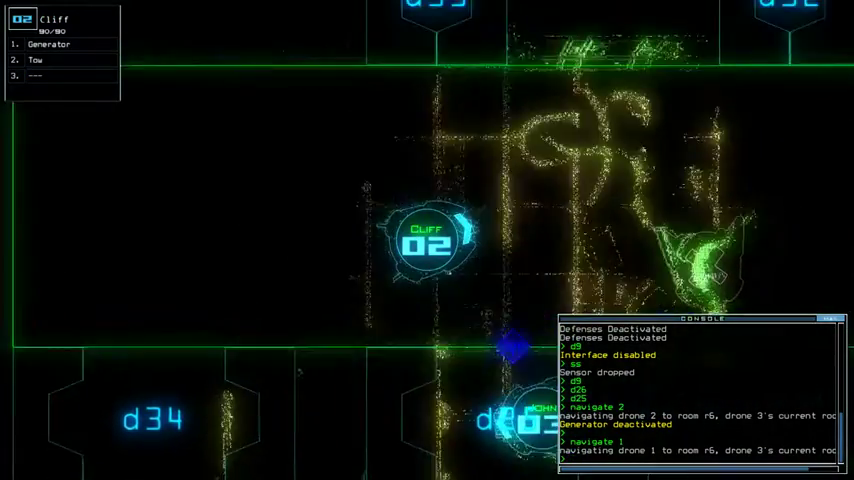
type("sw")
Give Cliff 02 the Stun module and reactivate the generator
key("s")
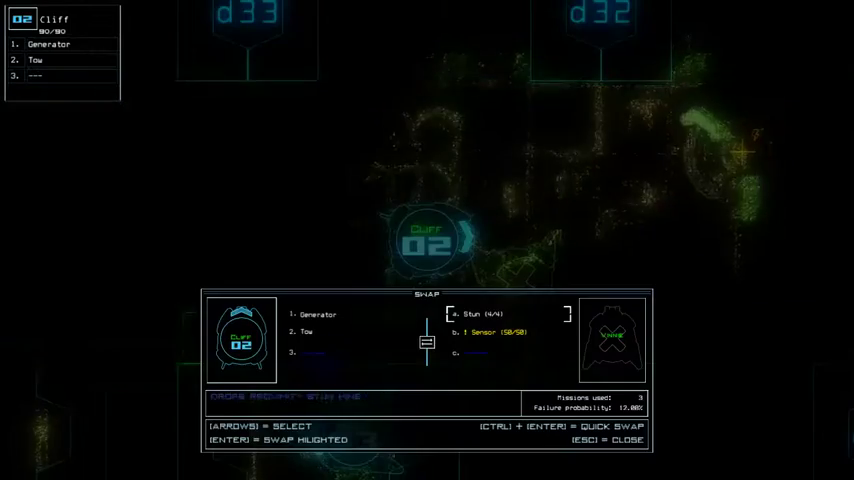
key("ctrl+Return")
type("g")
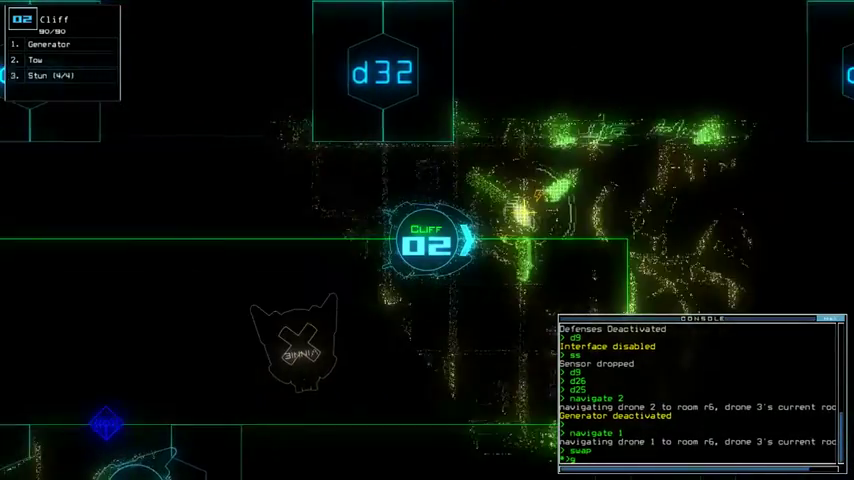
type("swap 5")
key("Return")
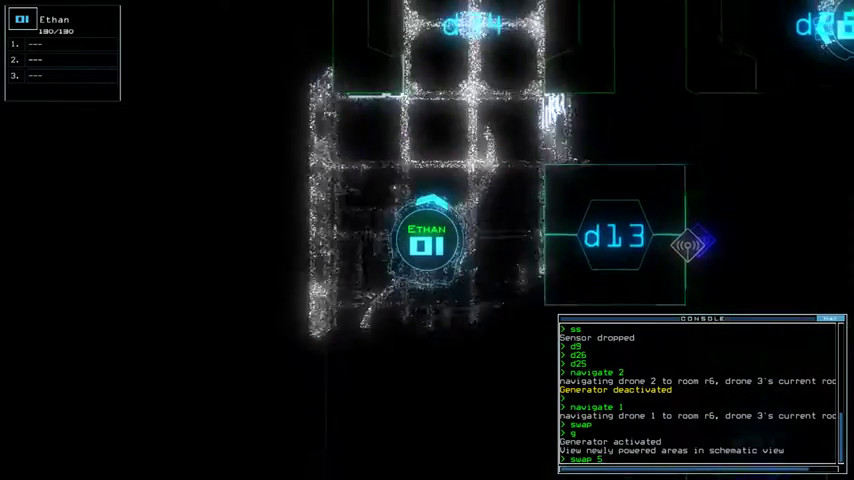
Give Ethan 01 the Sensor module with swap 5, then send drone 1 back to r1
key("Return")
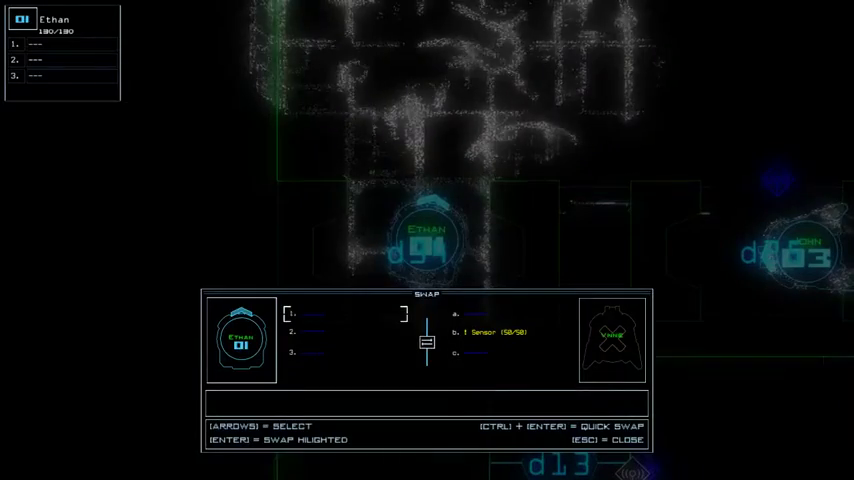
key("Escape")
type("b a")
key("Return")
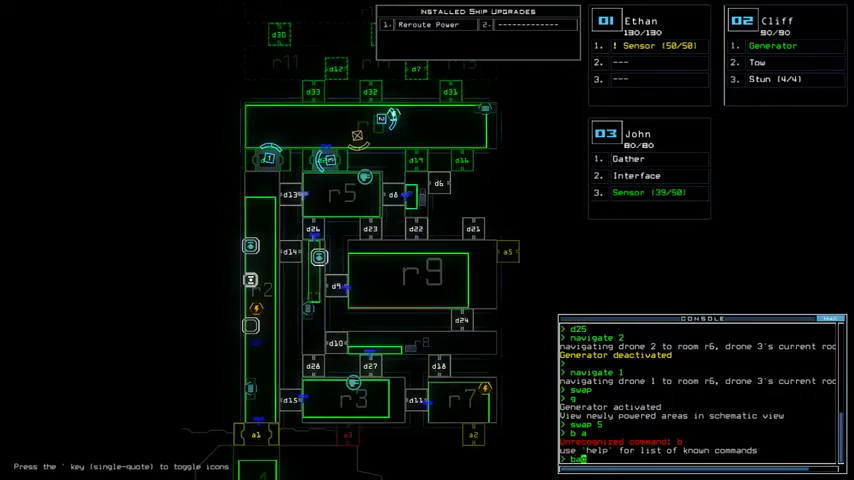
type("ck")
key("Return")
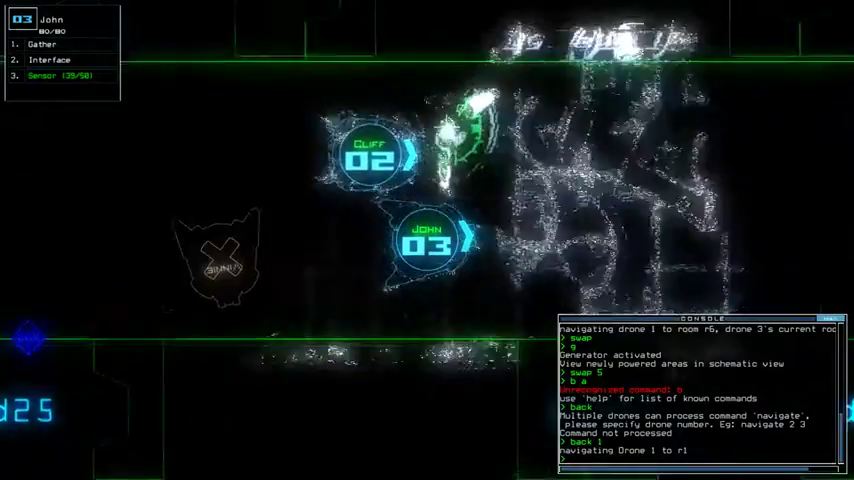
type("dot")
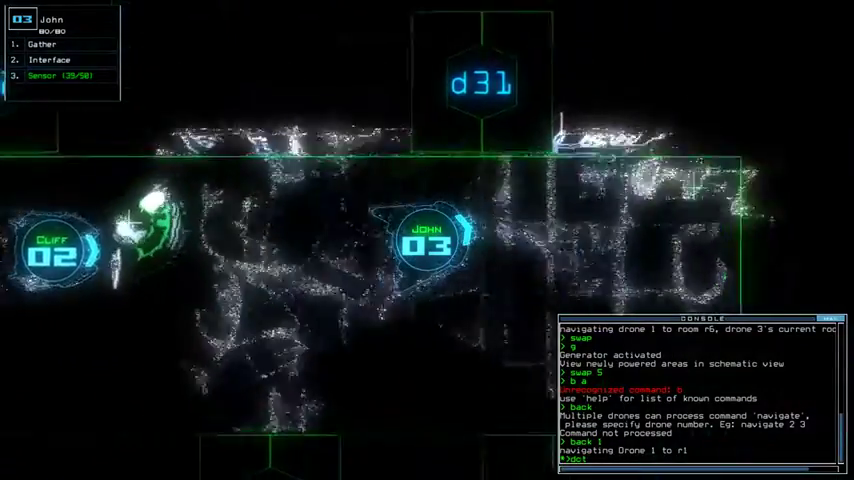
Turn the ship defenses on with dct and off again with df
key("Return")
type("df")
key("Return")
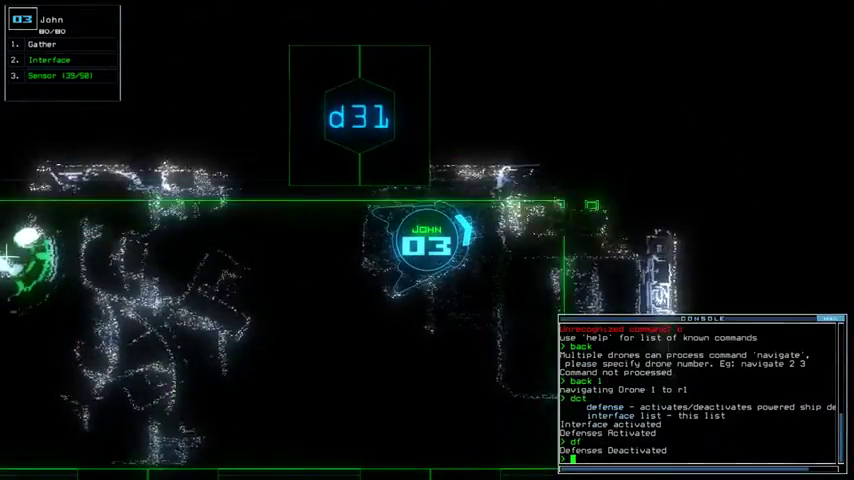
key("space")
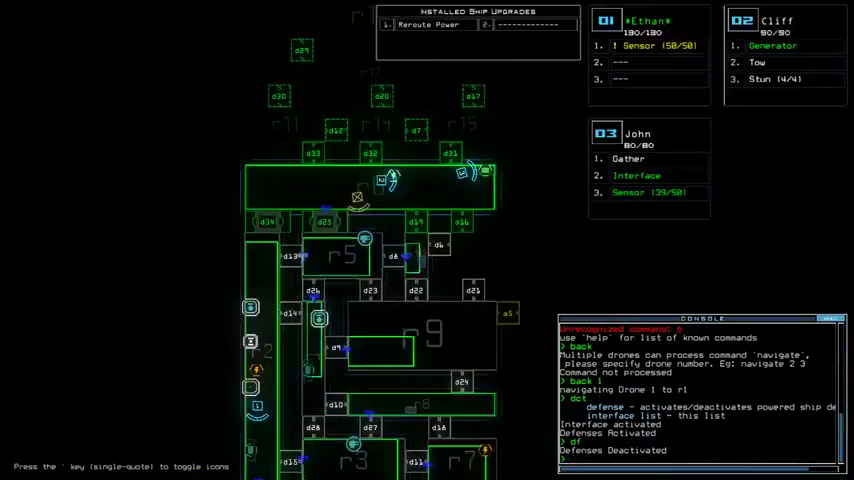
key("space")
type("d3")
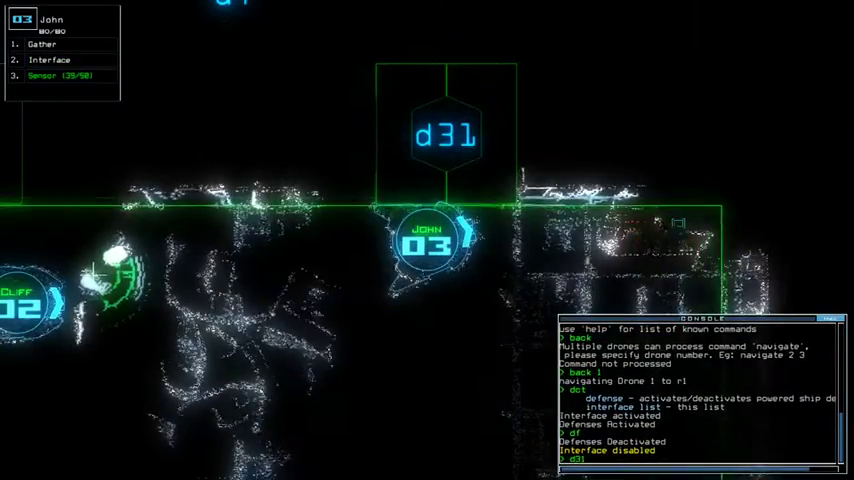
type("1")
Open door d31, close three nearby doors, and open door d32
key("Return")
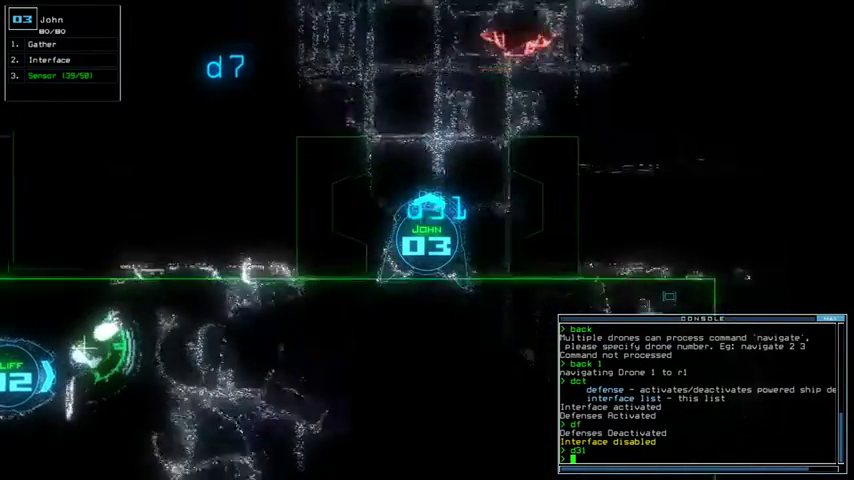
type("cccc")
key("Return")
scroll(660, 185, "down", 3)
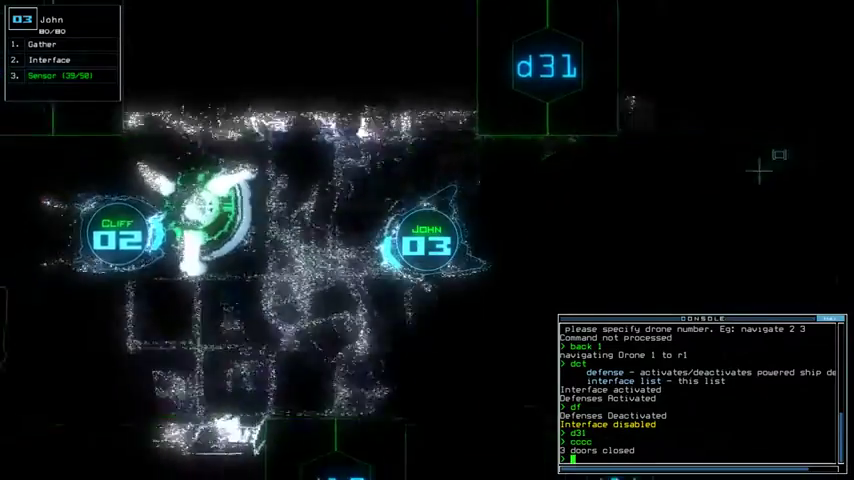
scroll(660, 185, "down", 3)
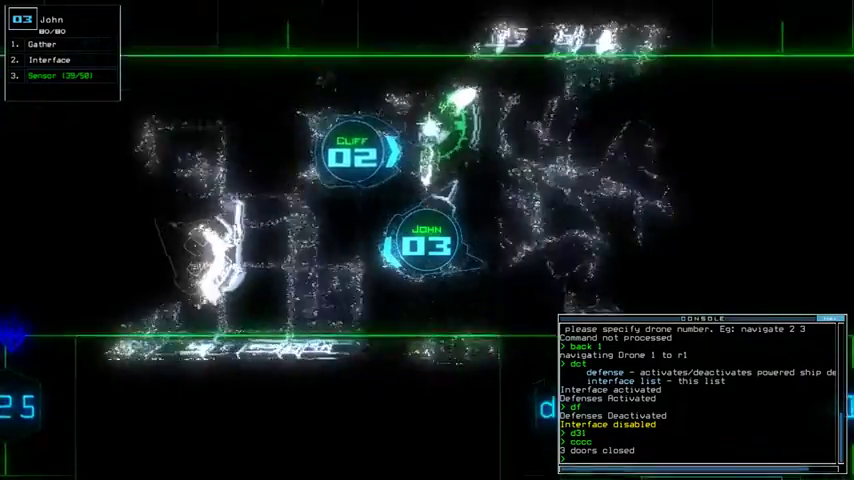
left_click_drag(300, 150, 450, 260)
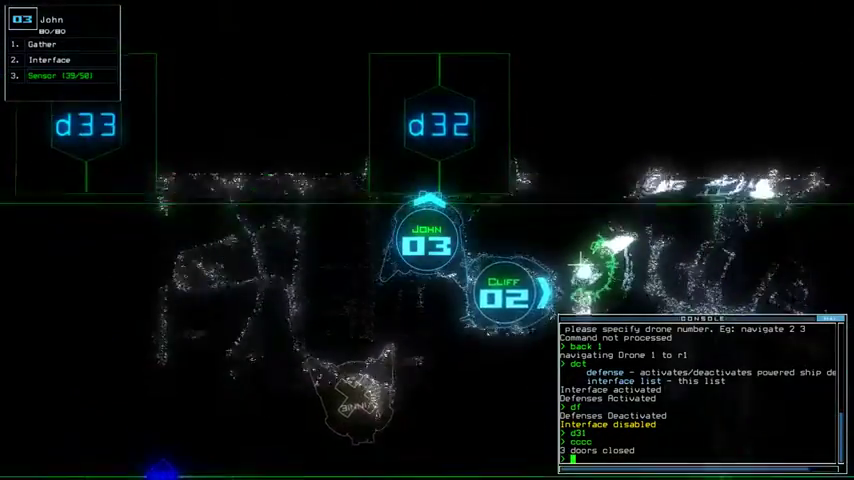
key("space")
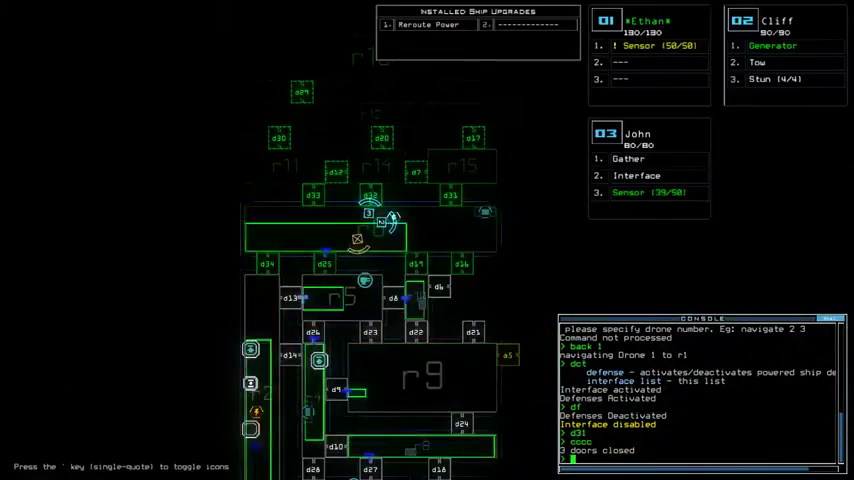
key("space")
type("d32")
key("Return")
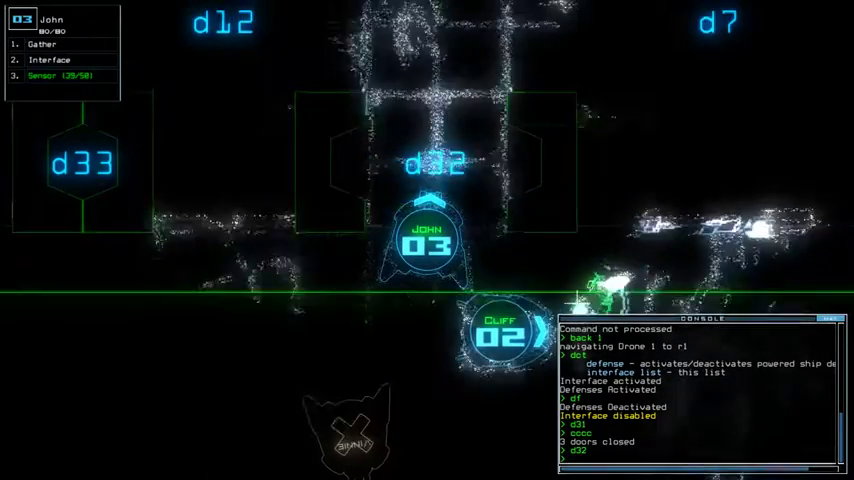
type("ss")
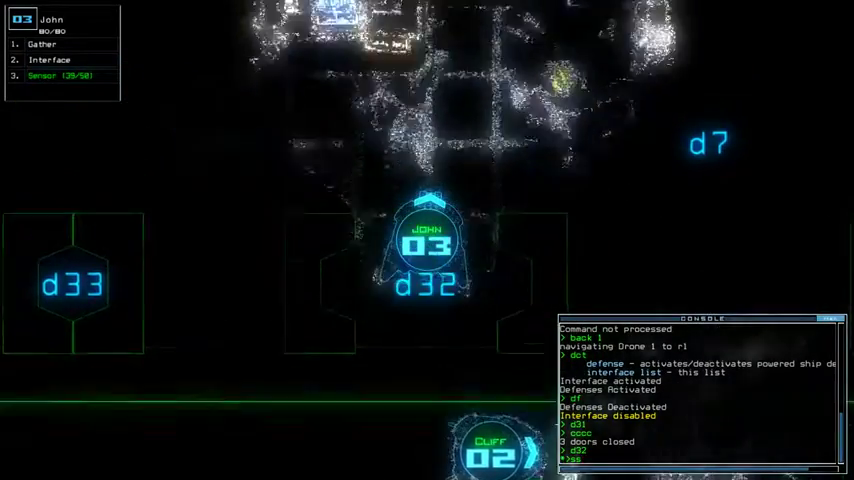
Drop a sensor by door d32 and gather the scrap in the new room
key("Return")
key("Up")
type("g")
key("Return")
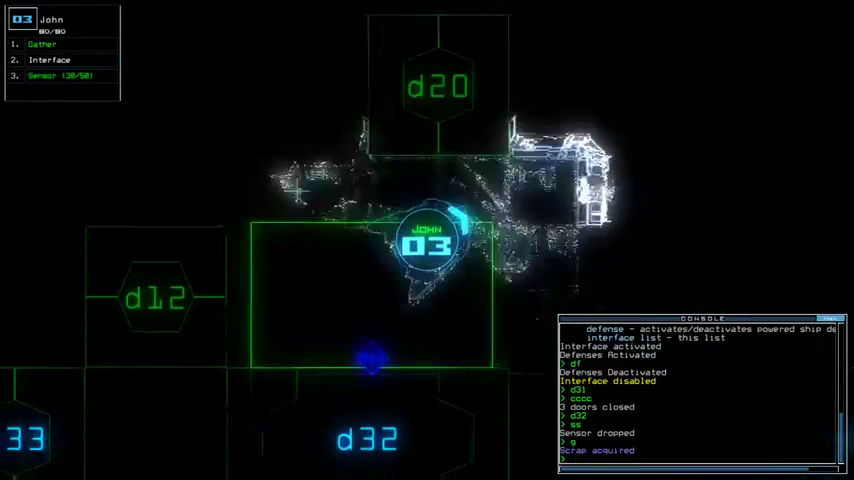
key("space")
key("space")
type("d12")
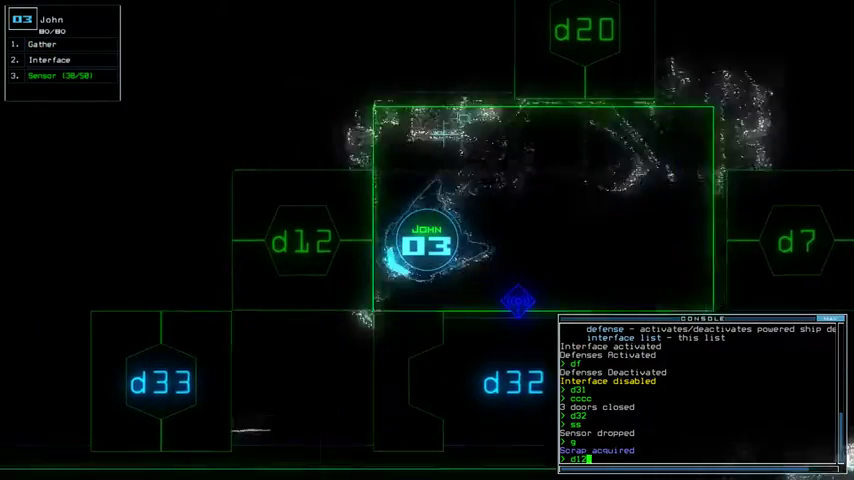
Open door d12 and drop another sensor
key("Return")
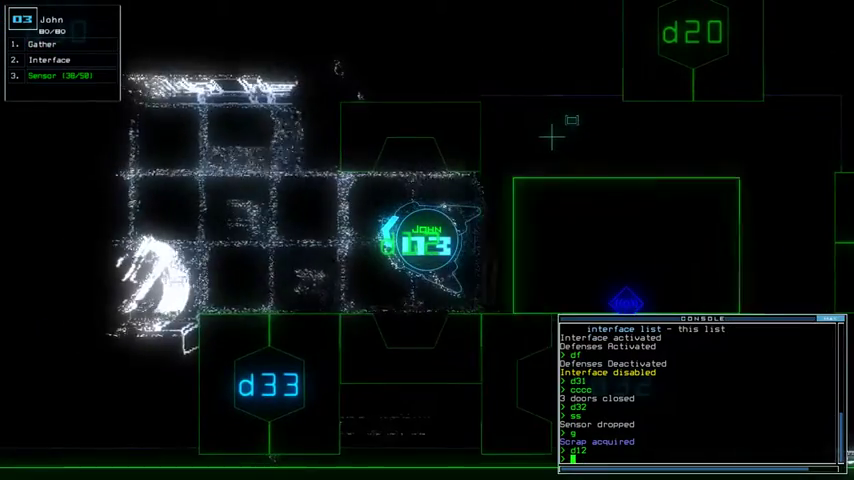
type("ss")
key("Return")
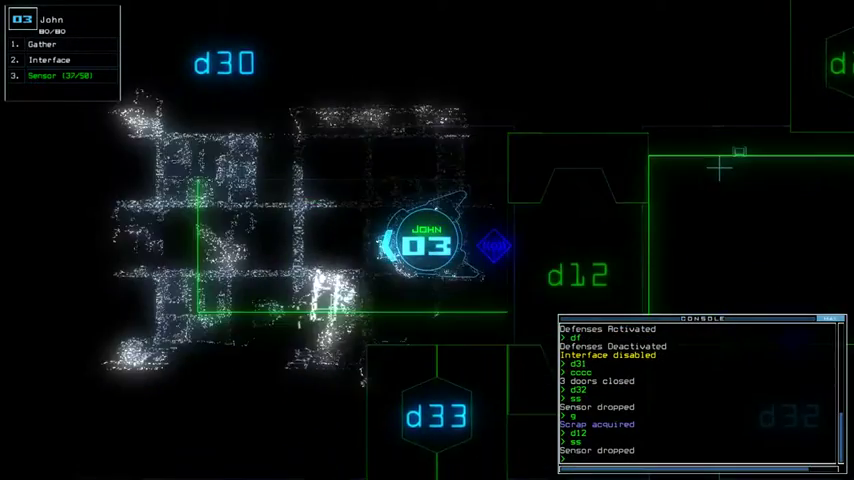
key("space")
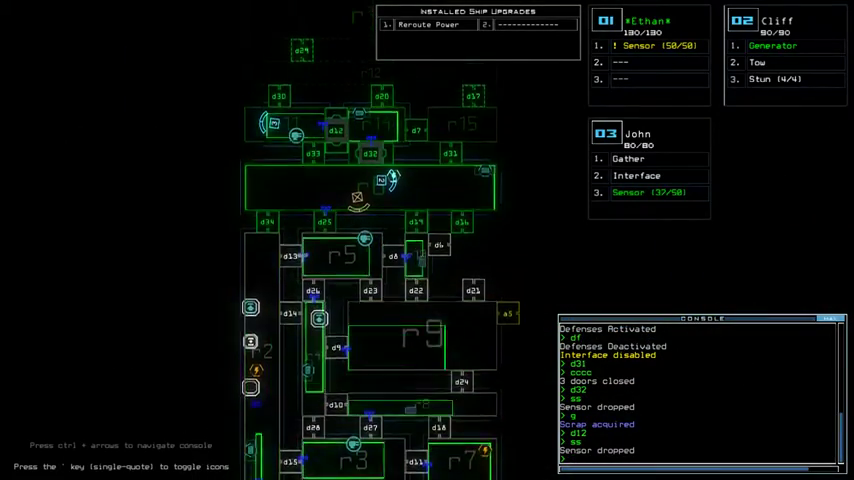
key("space")
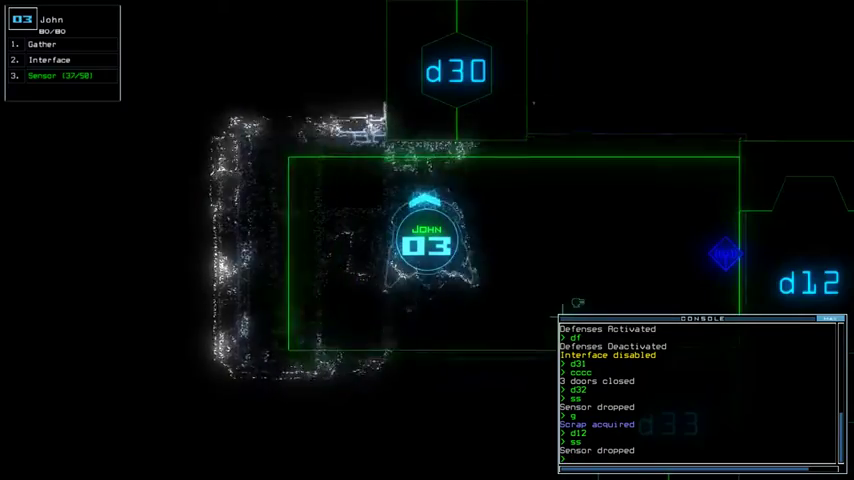
Bring John 03 back beside Cliff 02 and close the two doors behind them
key("Right")
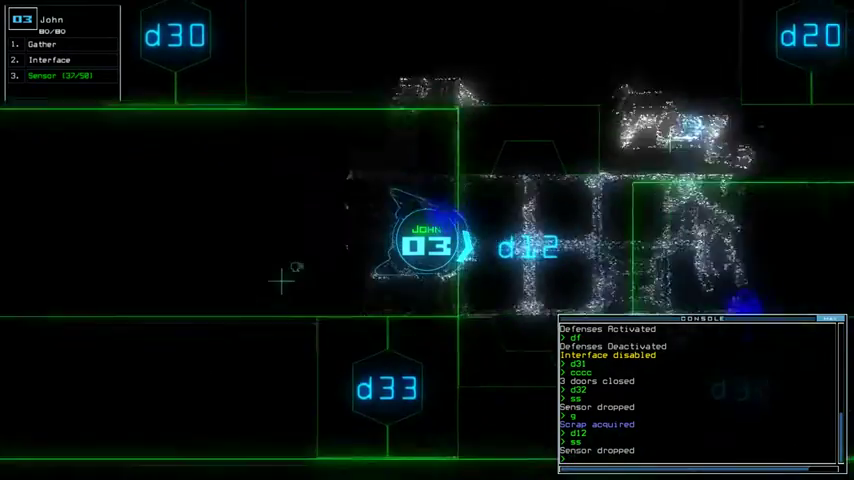
key("Down")
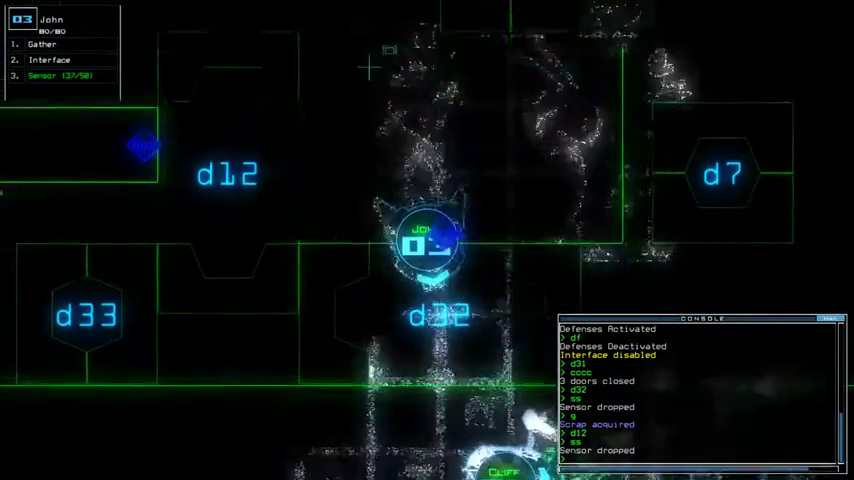
type("cccc id?")
key("Return")
key("space")
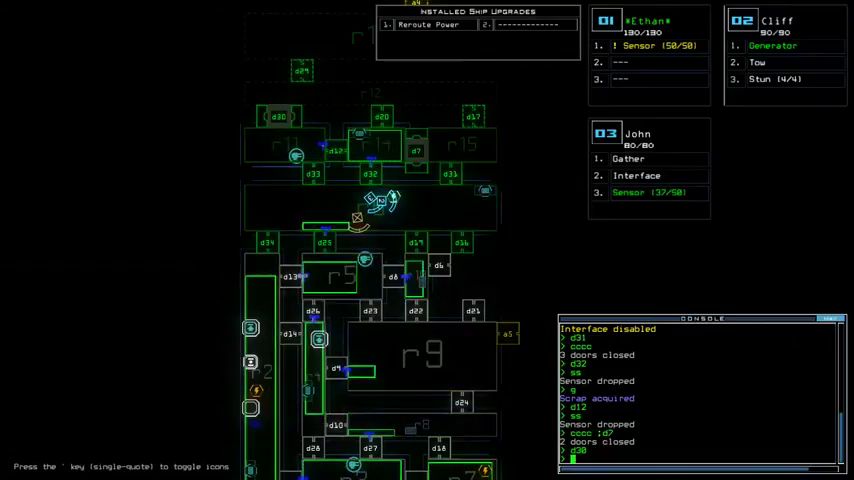
key("Up")
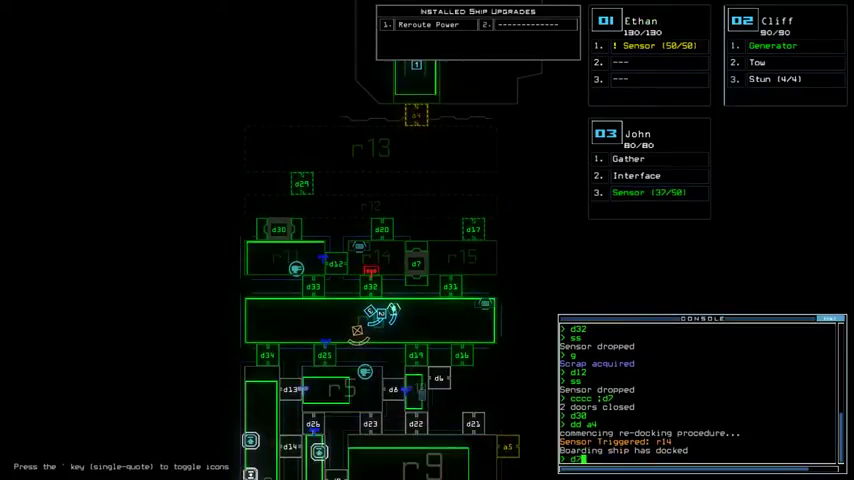
Close door d7 and switch back to the ship overview map
key("Return")
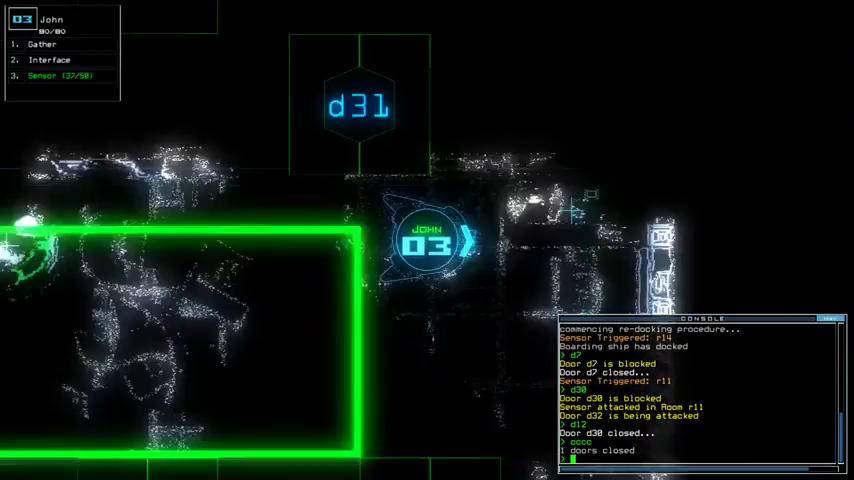
key("space")
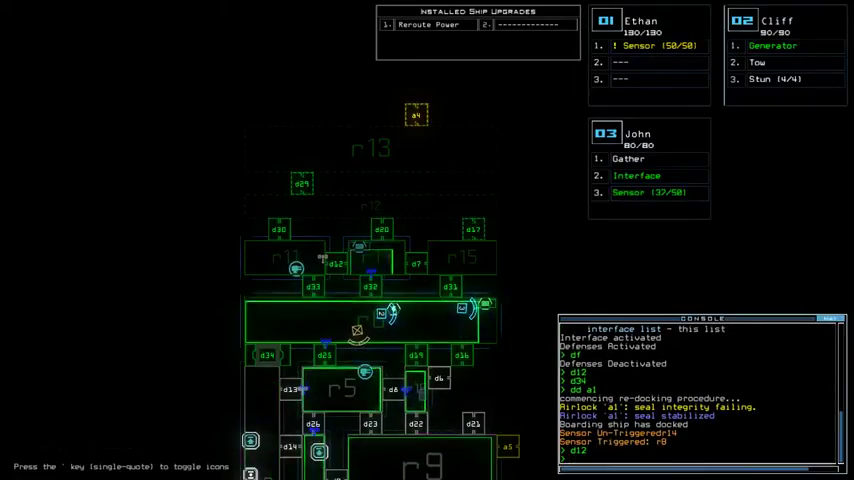
Scan the lower rooms r9, r3 and r7 on the map and shut the ship defenses off
key("Down")
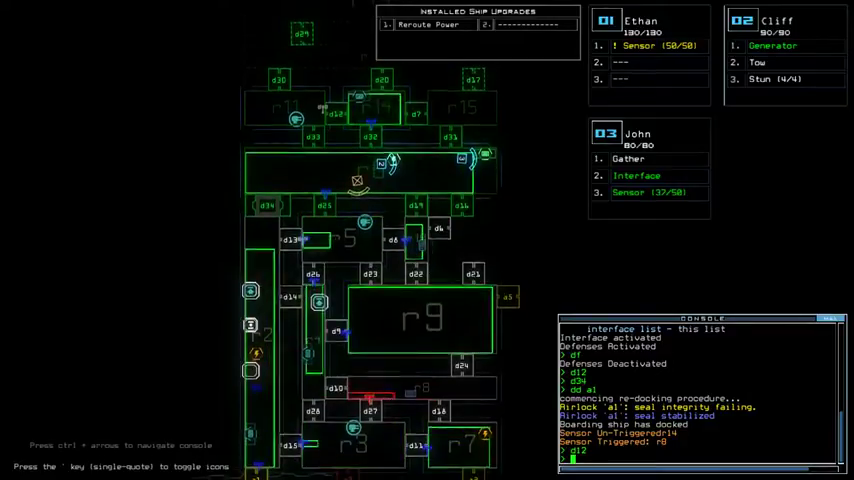
key("Up")
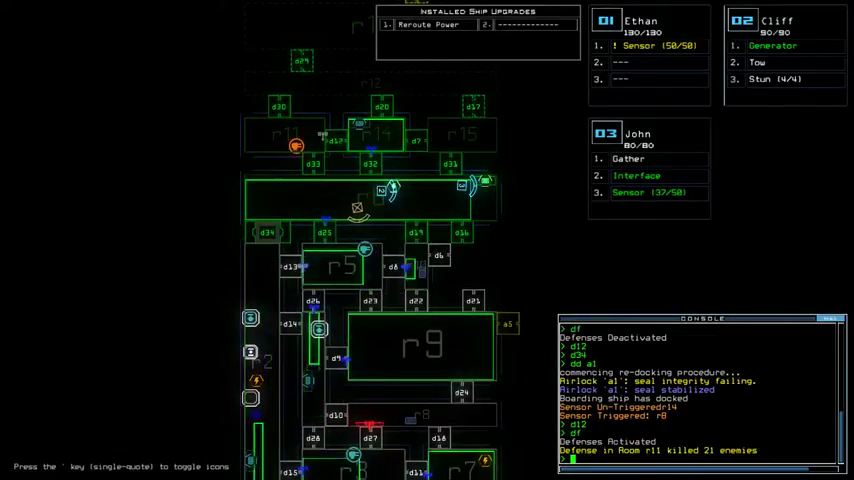
key("space")
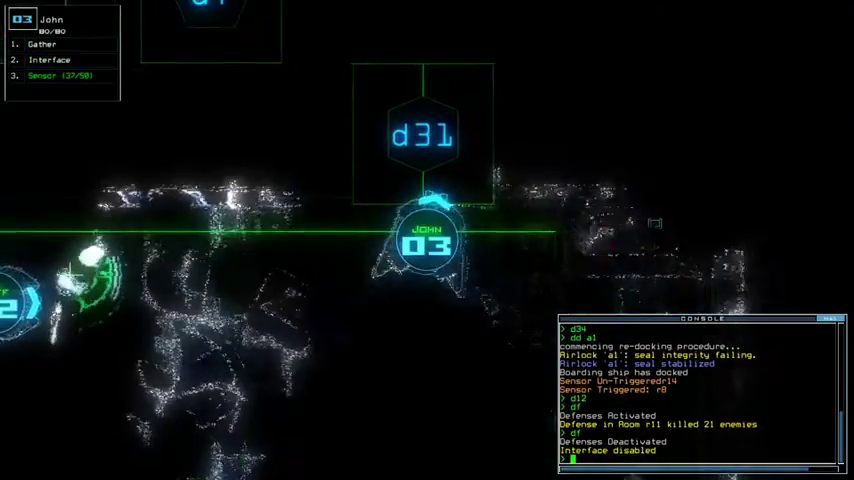
type("d31")
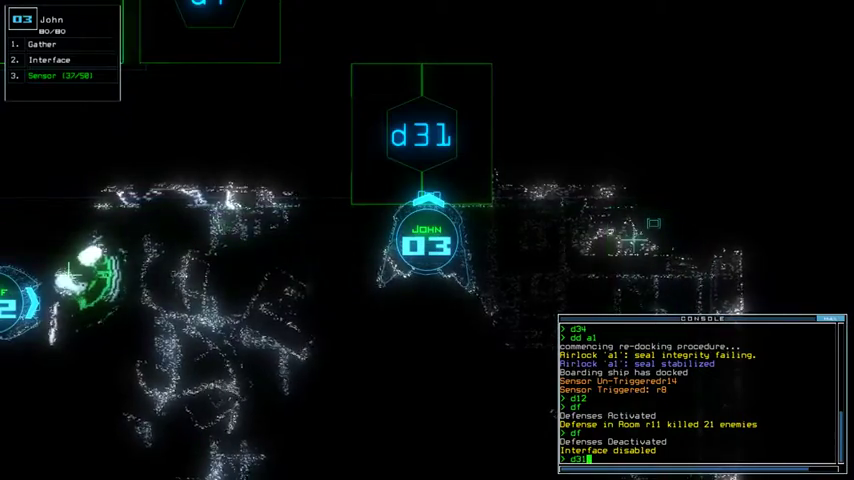
Send John's drone through door d31 and drop a sensor in the new room
key("Return")
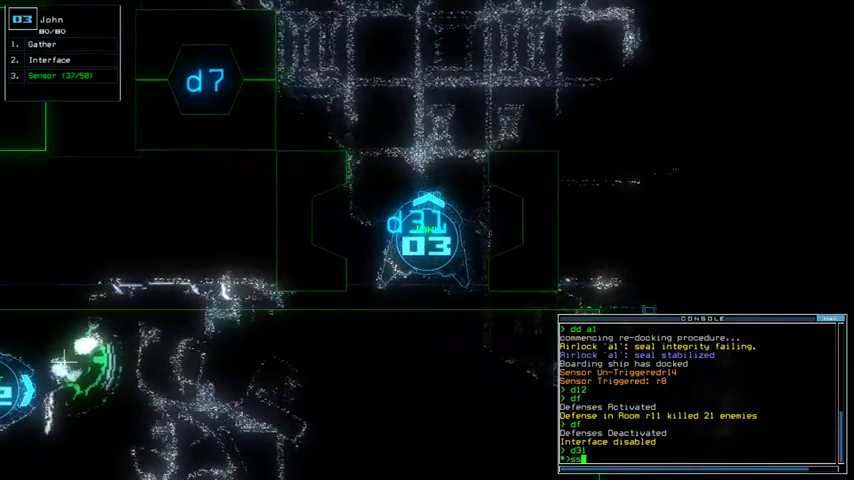
type("ss")
key("Return")
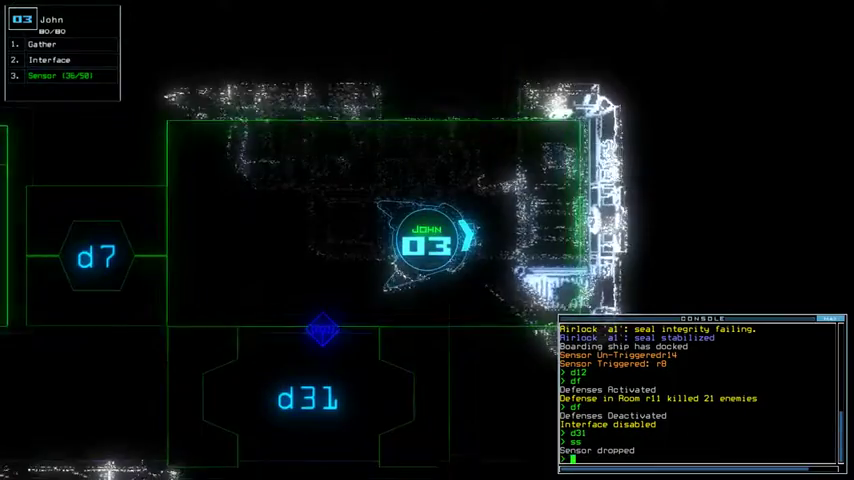
key("space")
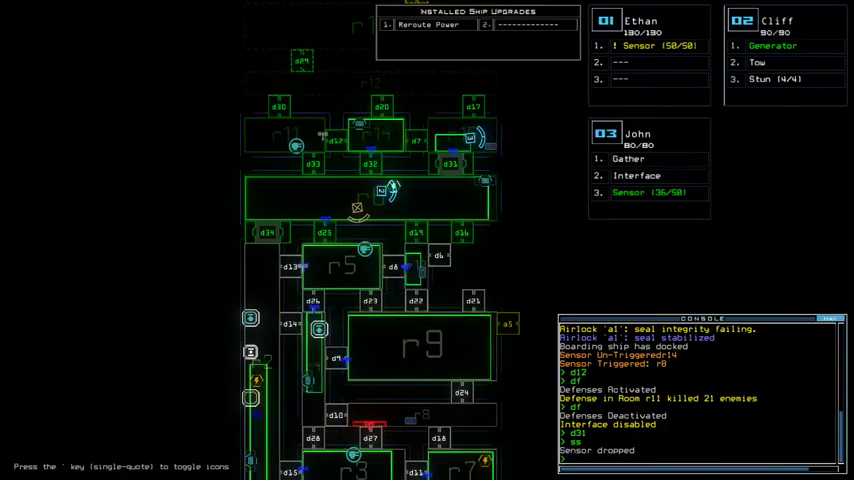
key("space")
type("d7")
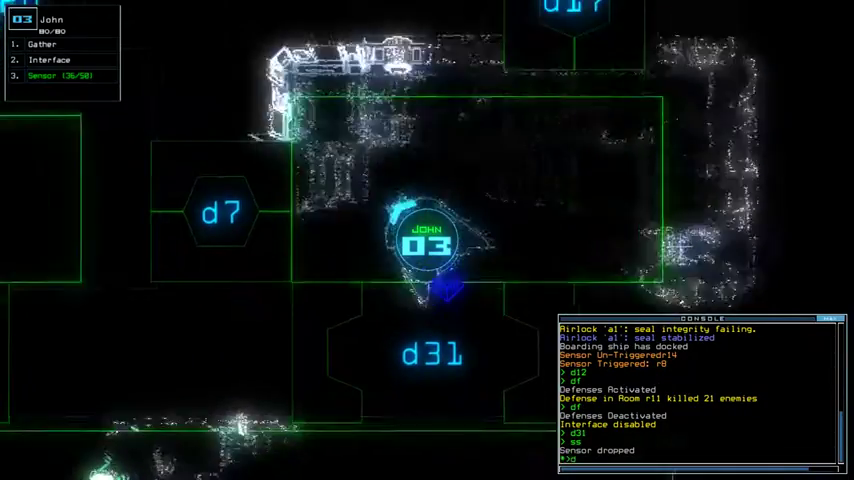
Open d7, close the surrounding doors, drop a sensor past d12, and toggle d30
key("Return")
type("cccc")
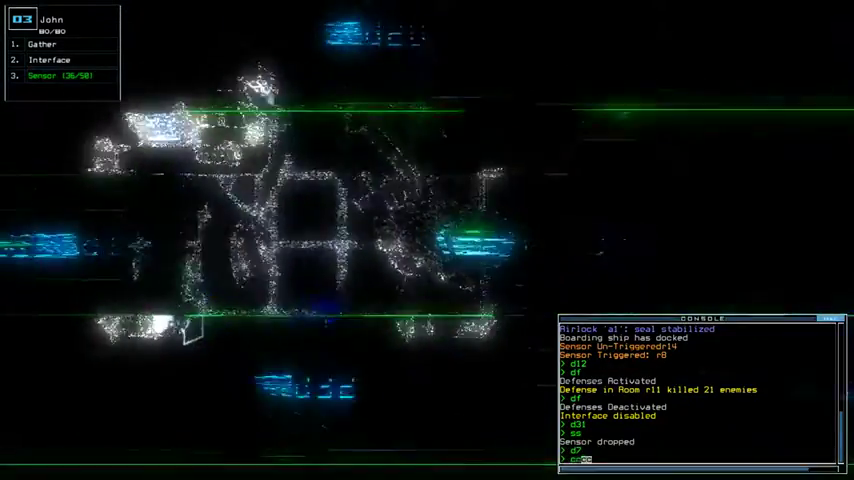
key("Return")
type("d12")
key("Return")
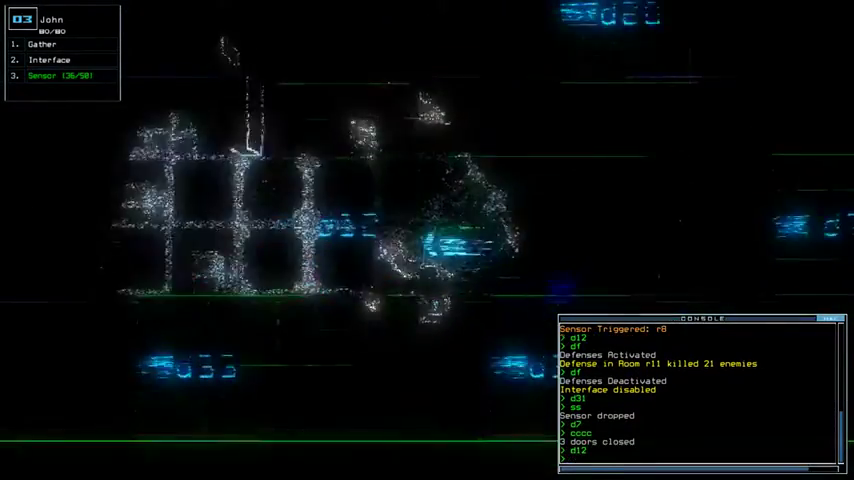
type("ss")
key("Return")
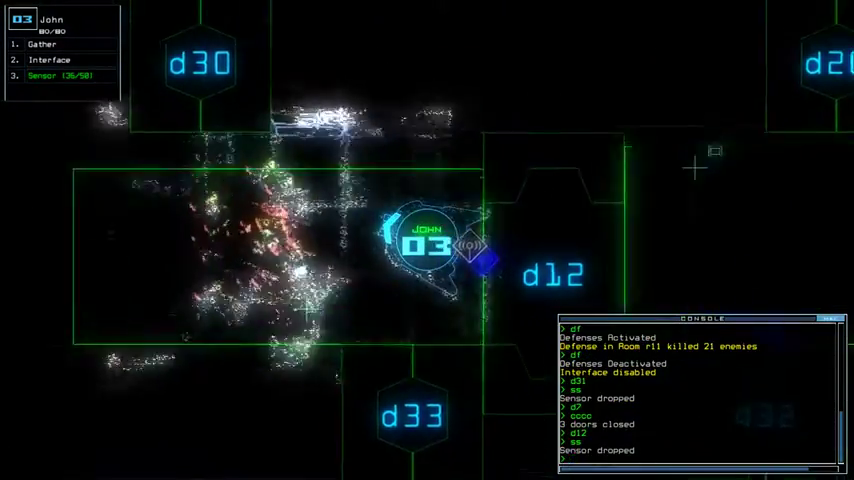
type("d30")
key("Return")
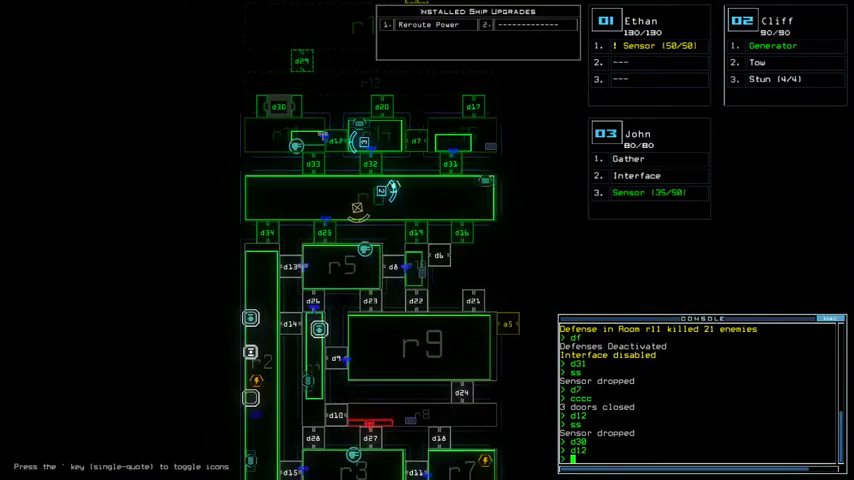
Toggle door d16 twice to advance John's drone, then close doors d30 and d12
key("Up")
key("Up")
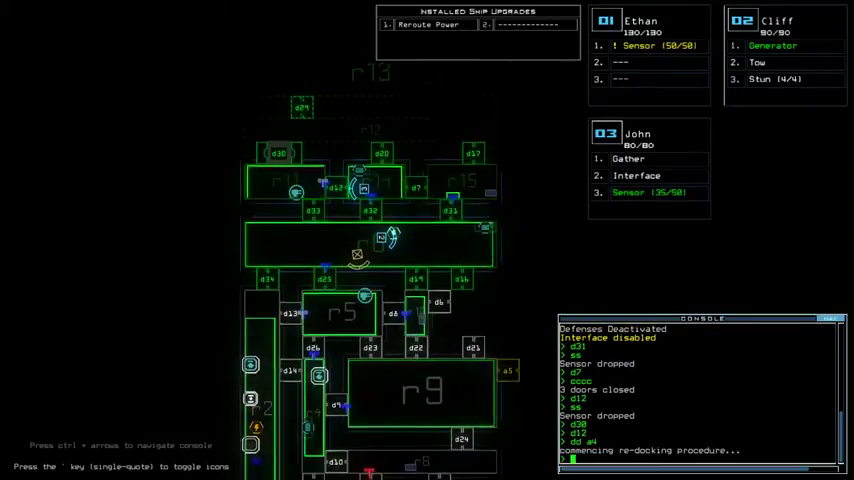
key("Down")
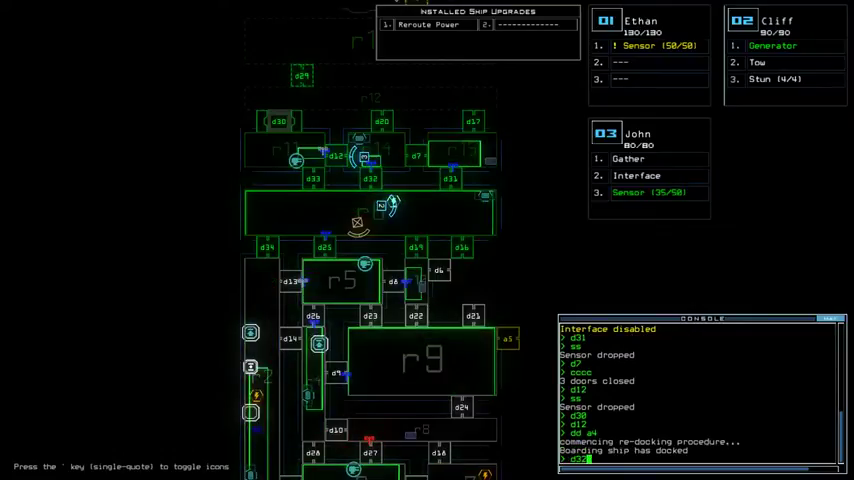
type("d1")
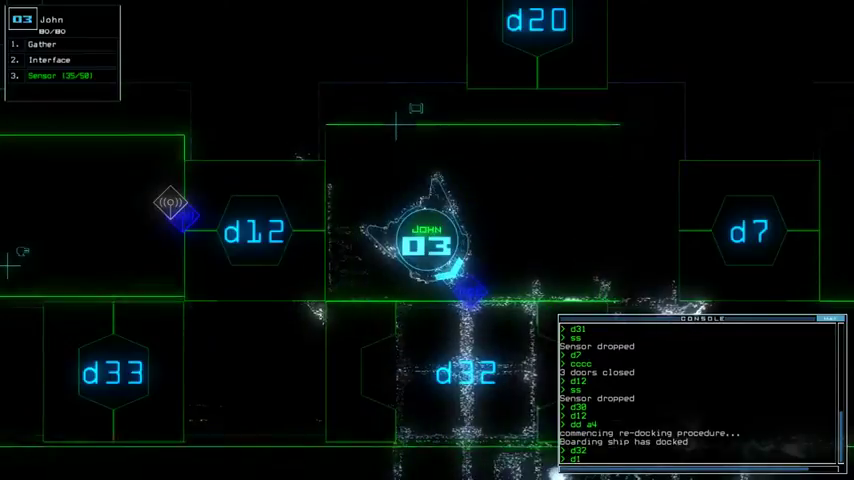
type("6;d16")
key("Return")
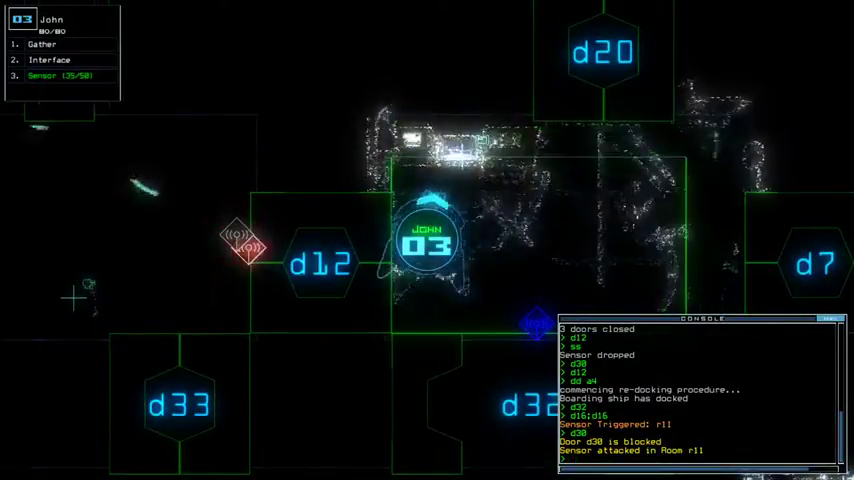
type("d12")
key("Return")
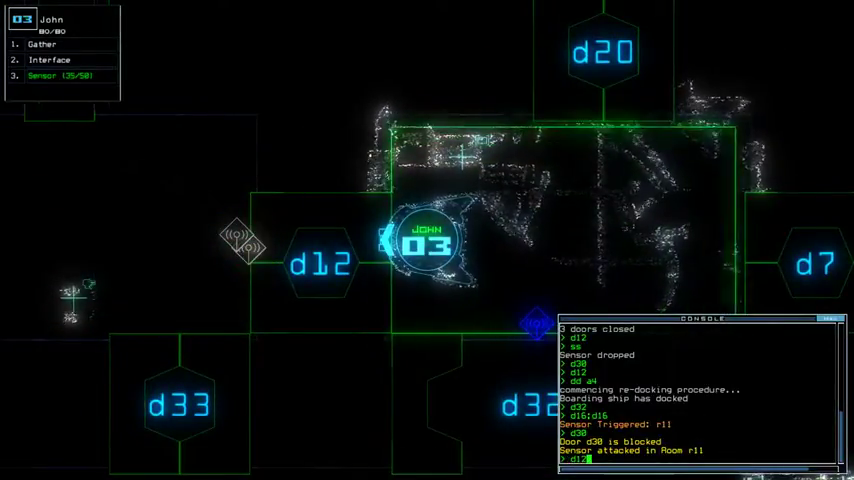
key("Return")
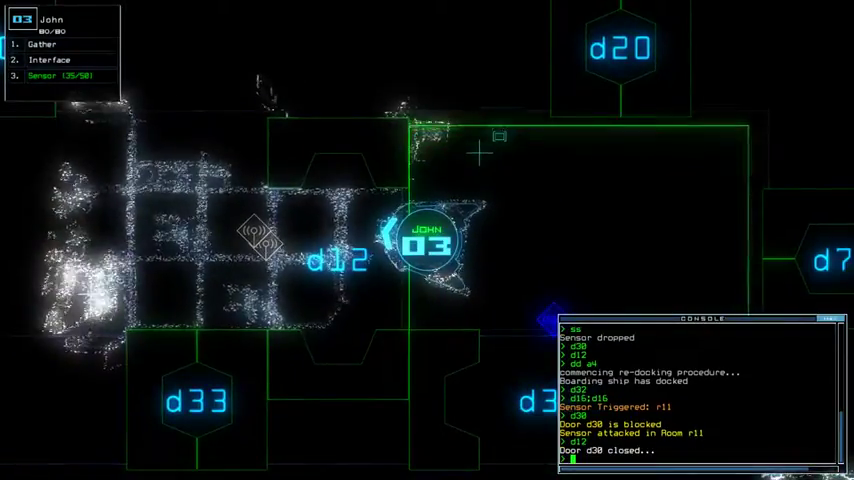
type("cccc")
Close the doors around John's drone, activate defenses against r11, and toggle door d12
key("Return")
type("def")
key("Return")
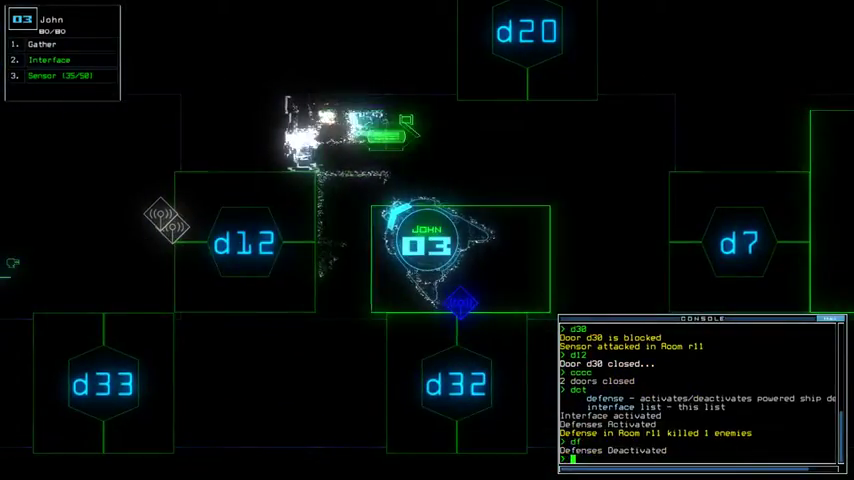
type("d12")
key("Return")
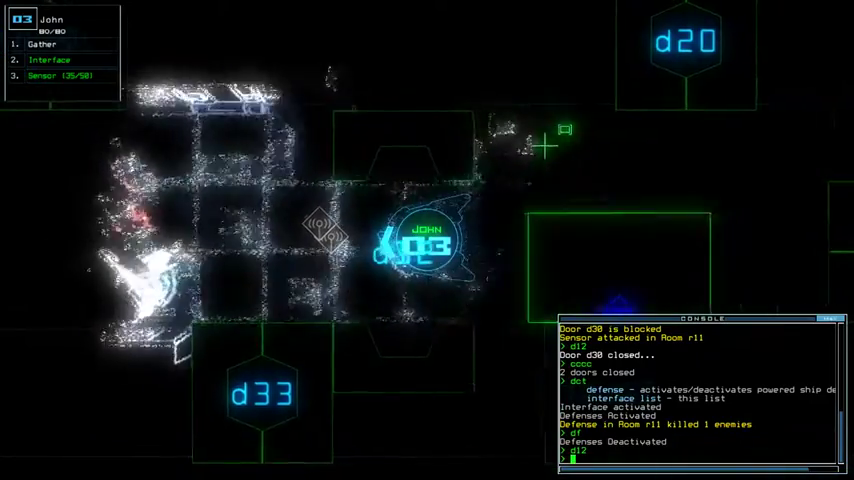
type("g")
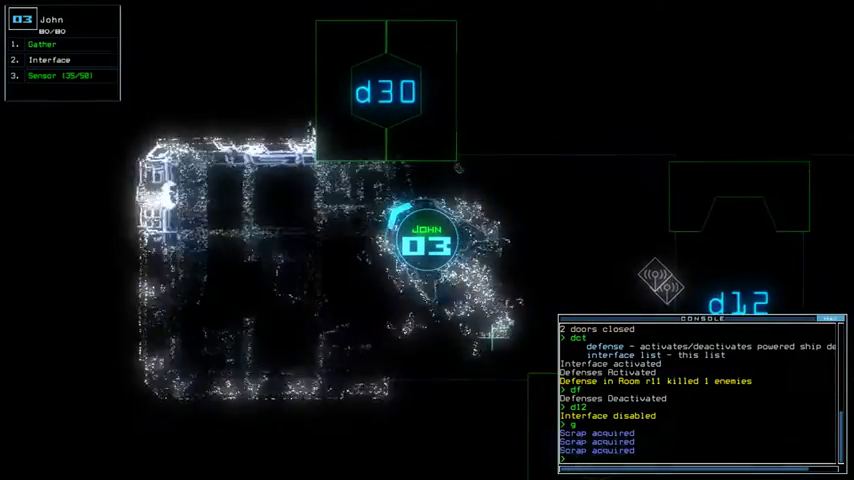
type("d30")
Move John's drone to door d30, drop a sensor, and gather the room's scrap
key("Return")
type("ss")
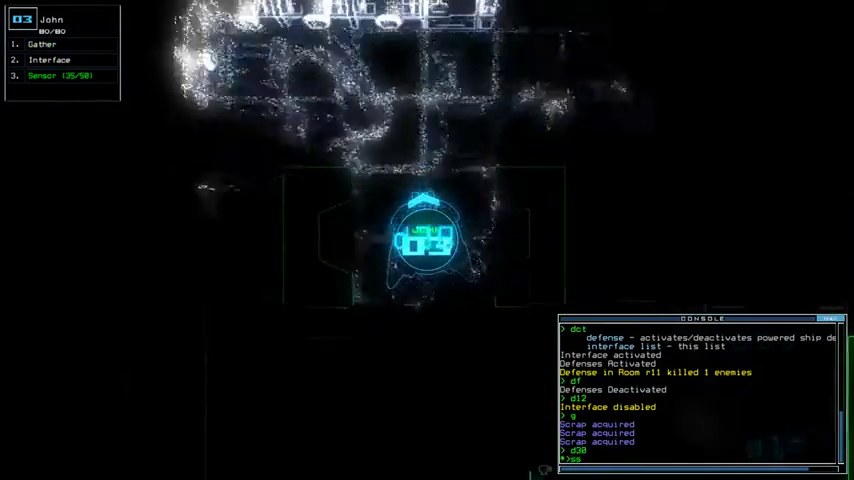
key("Return")
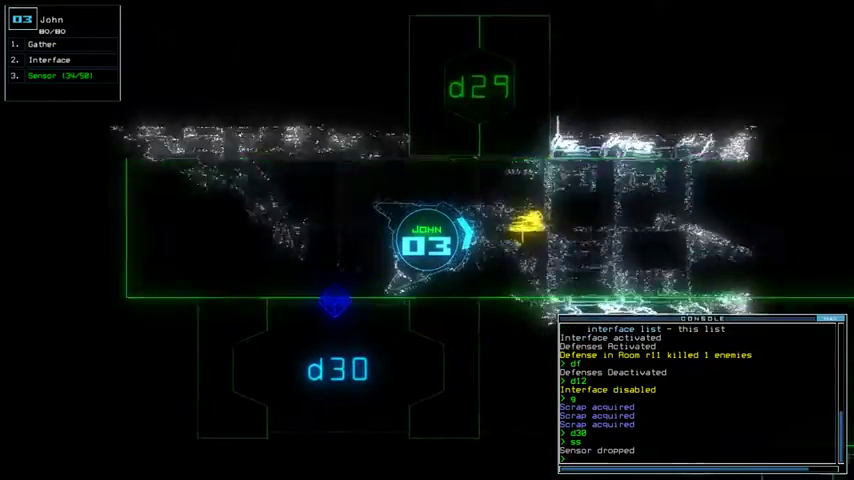
type("g")
key("Return")
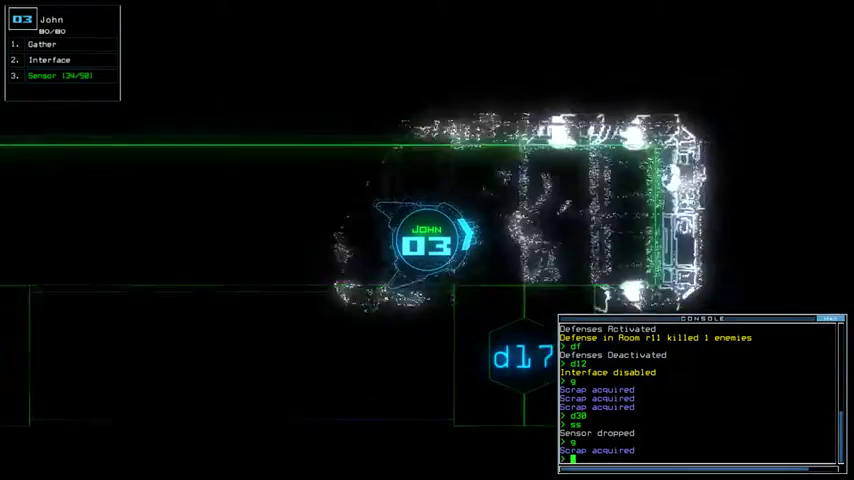
key("Tab")
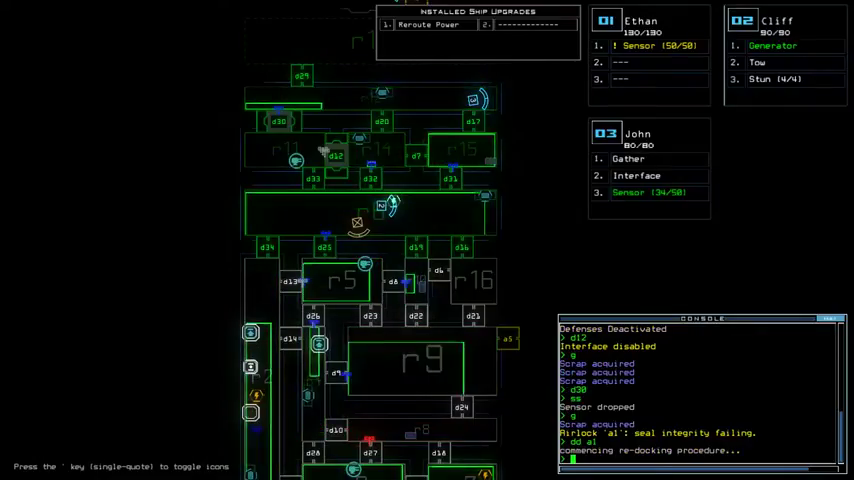
Toggle door d29 from John's drone camera, checking the ship map in between
key("3")
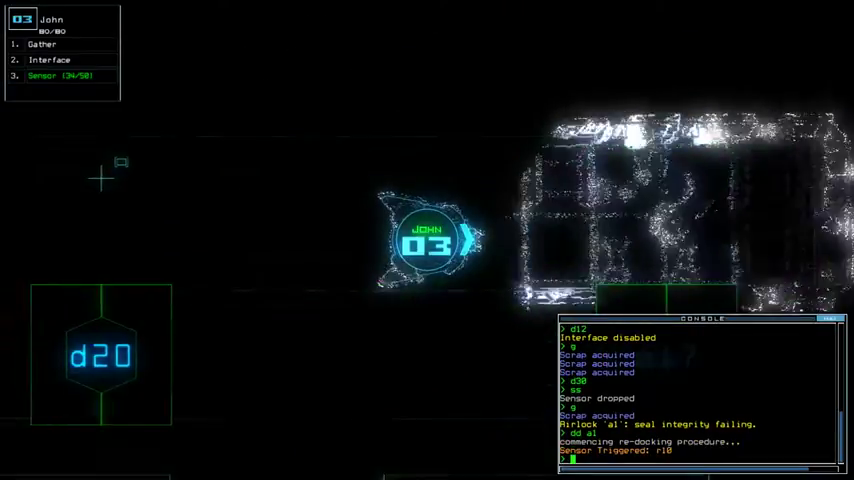
key("Tab")
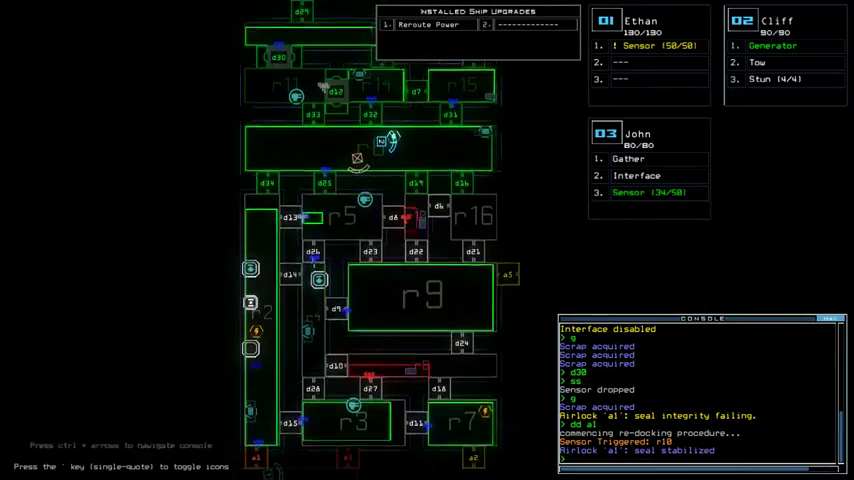
key("3")
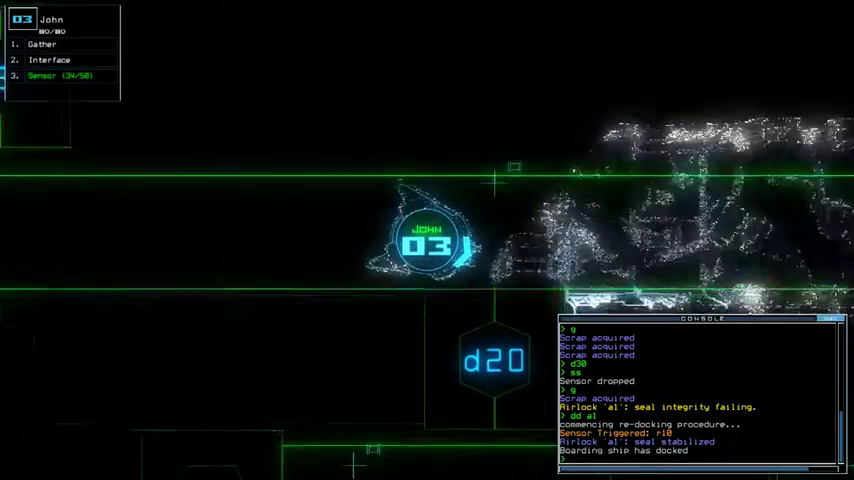
type("d29")
key("Return")
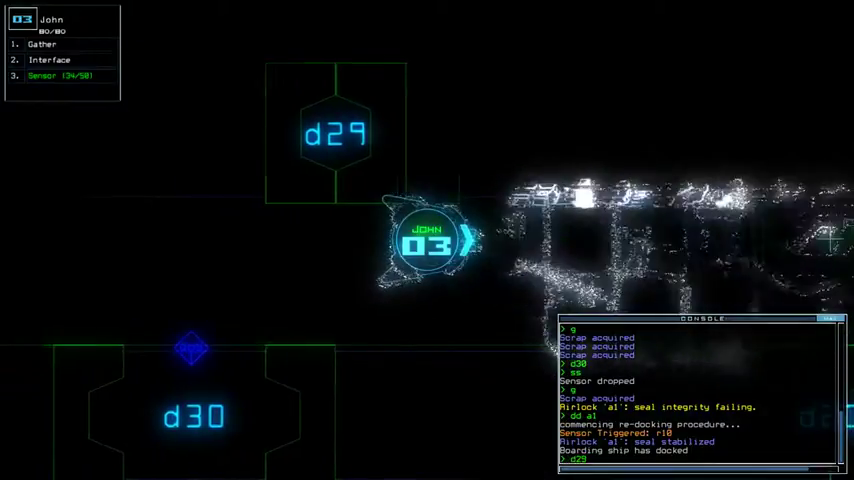
key("space")
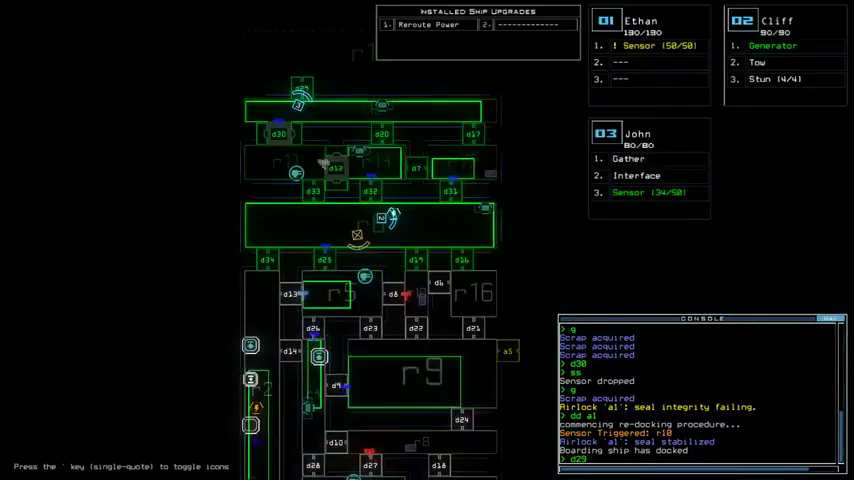
key("space")
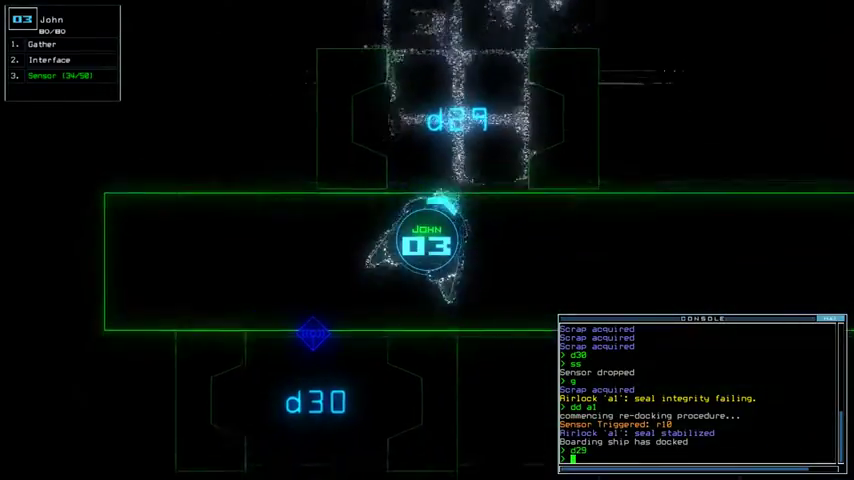
type("d30")
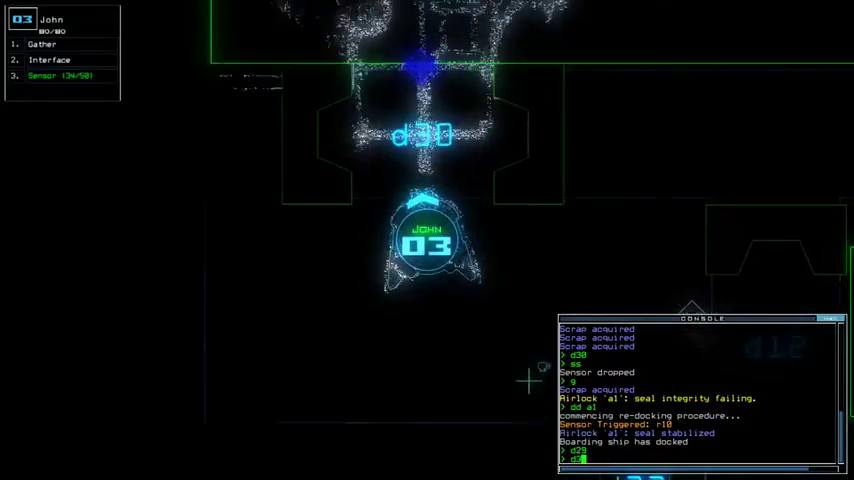
Toggle doors d30 and d12, then check lower rooms r3 and r7 on the map
key("Return")
key("space")
type("29")
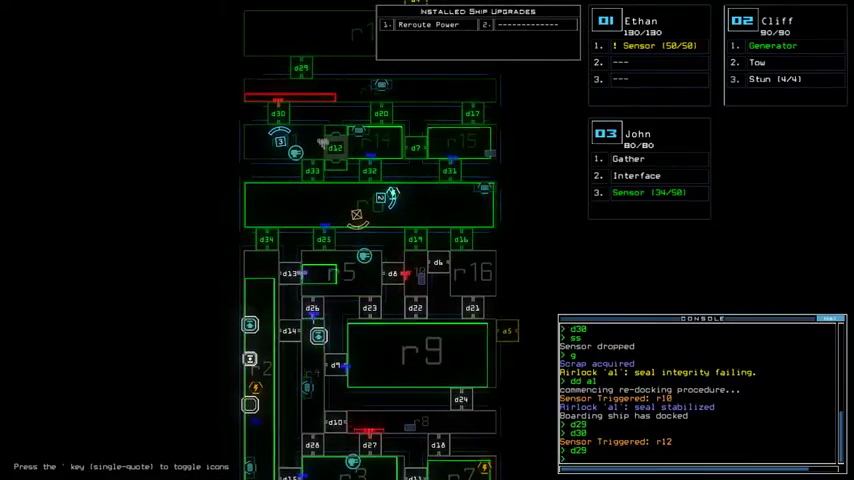
key("space")
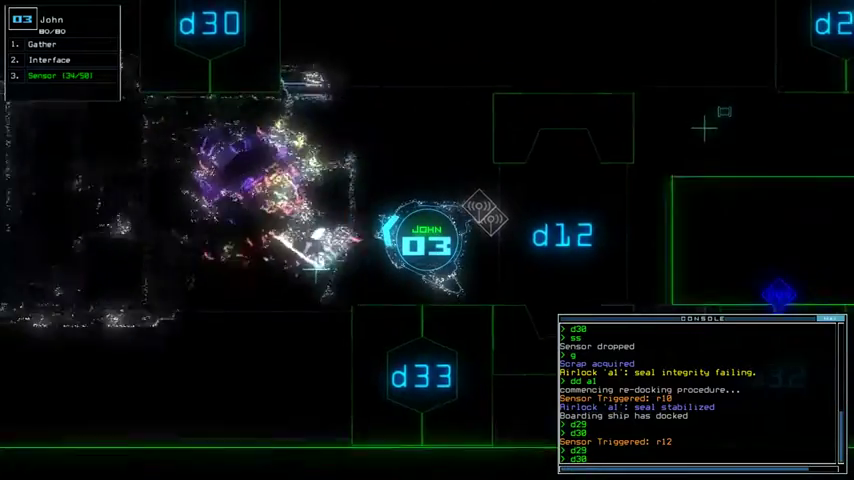
type("d12")
key("Return")
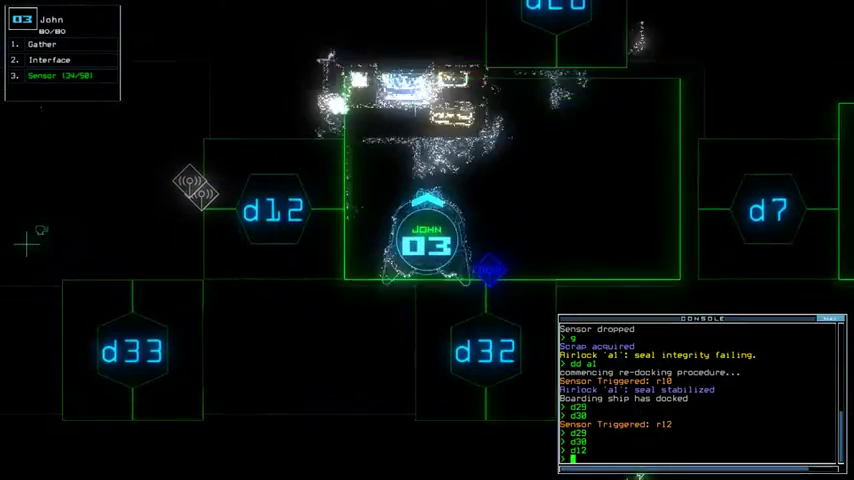
key("space")
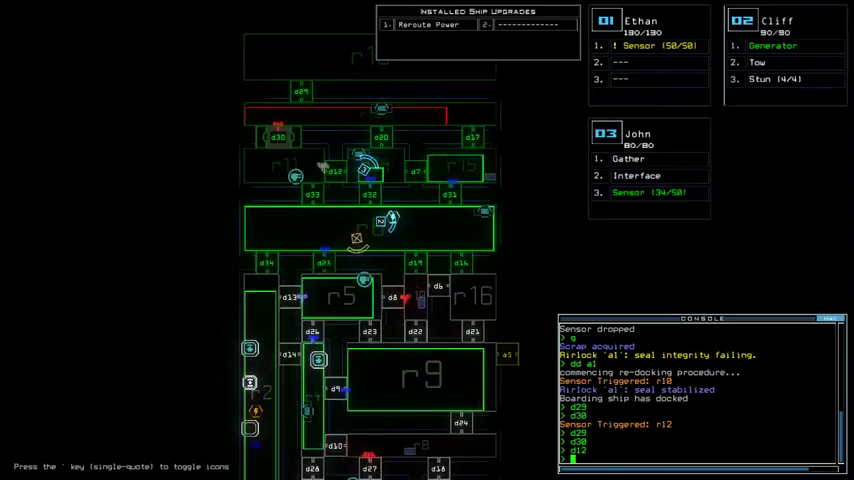
key("Down")
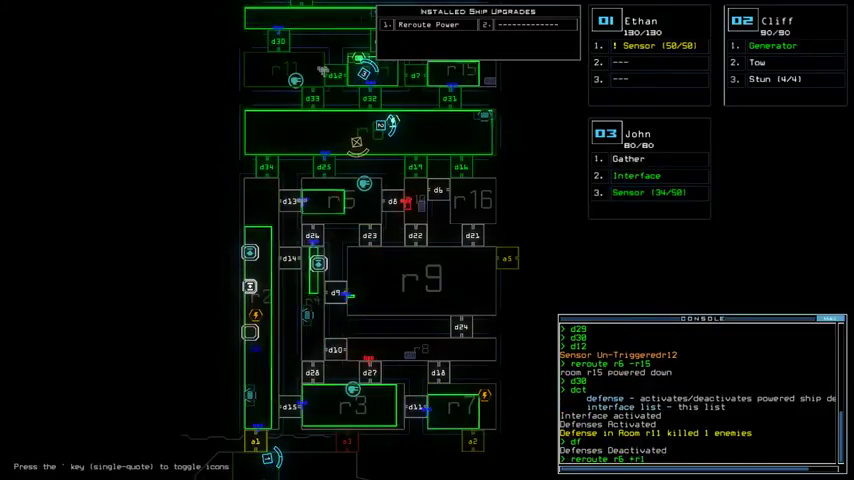
type("d21")
type("d21")
Toggle doors d21 and d20 and switch the ship defenses on and off
key("Return")
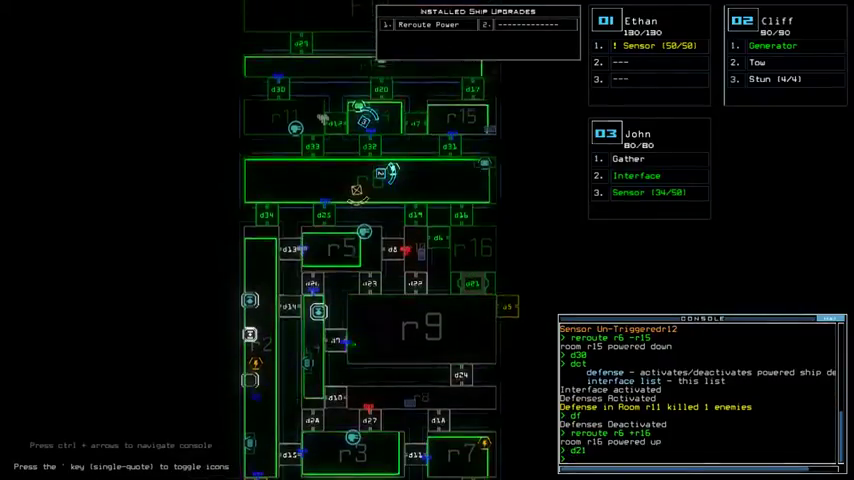
type("30")
key("Return")
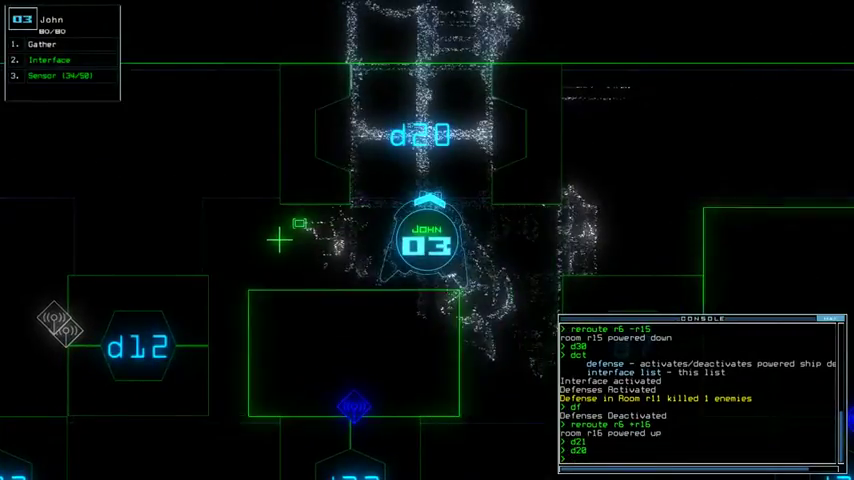
key("Return")
type("df")
key("Return")
key("Tab")
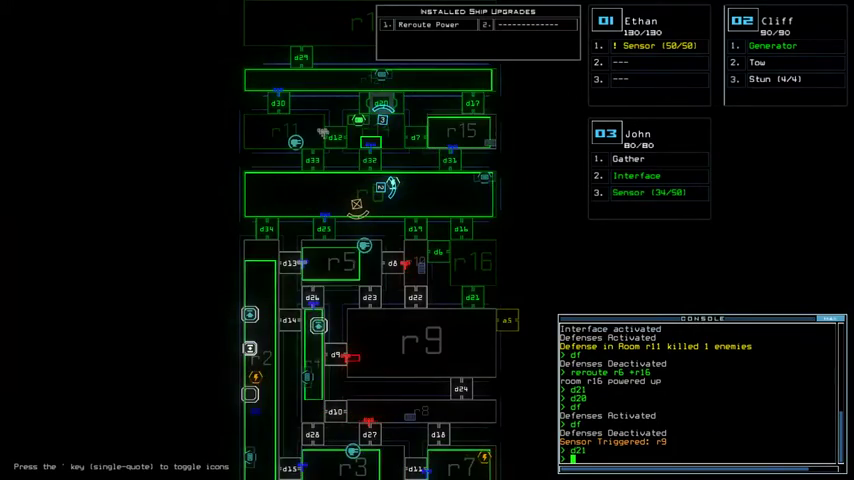
key("Tab")
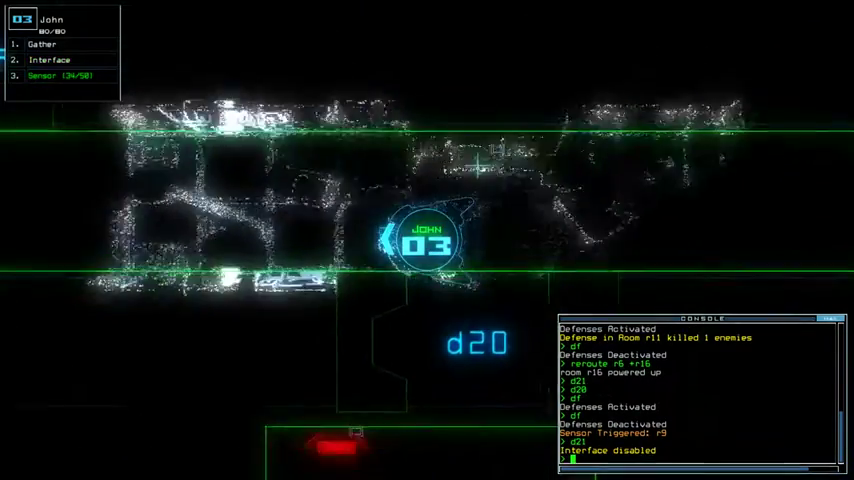
type("d2")
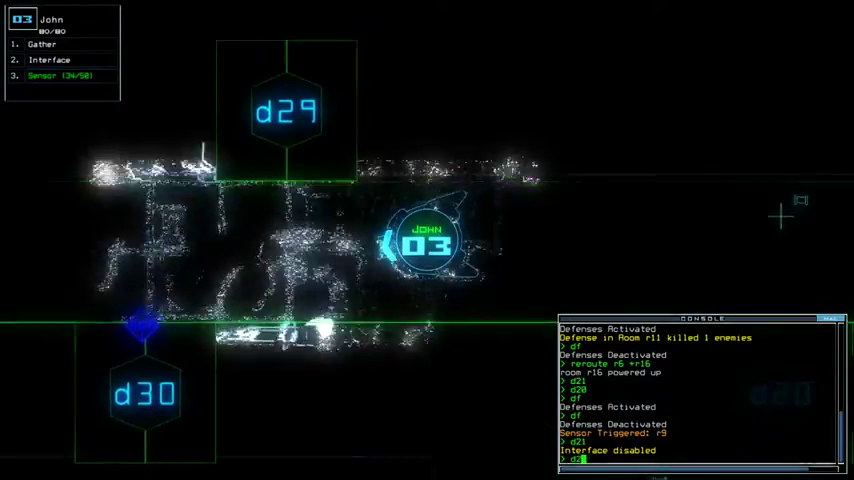
type("9")
Toggle door d29, drop a sensor from John, and gather the room's scrap
key("Return")
type("ss")
key("Return")
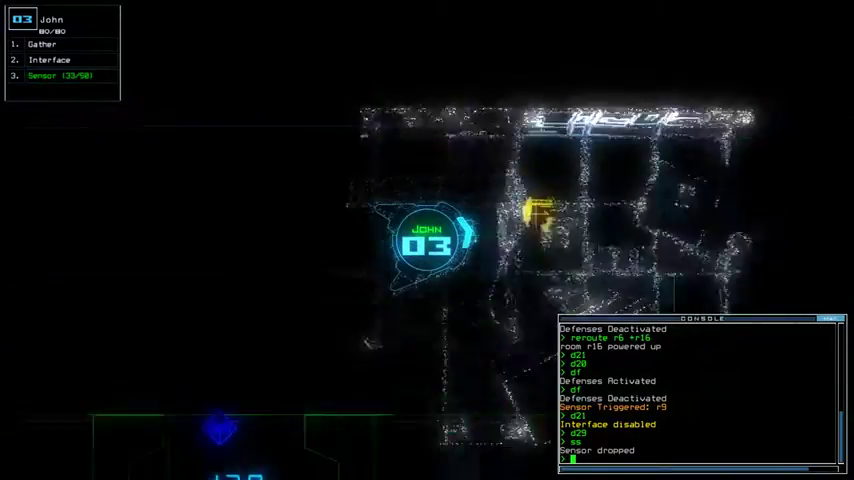
type("g")
key("Return")
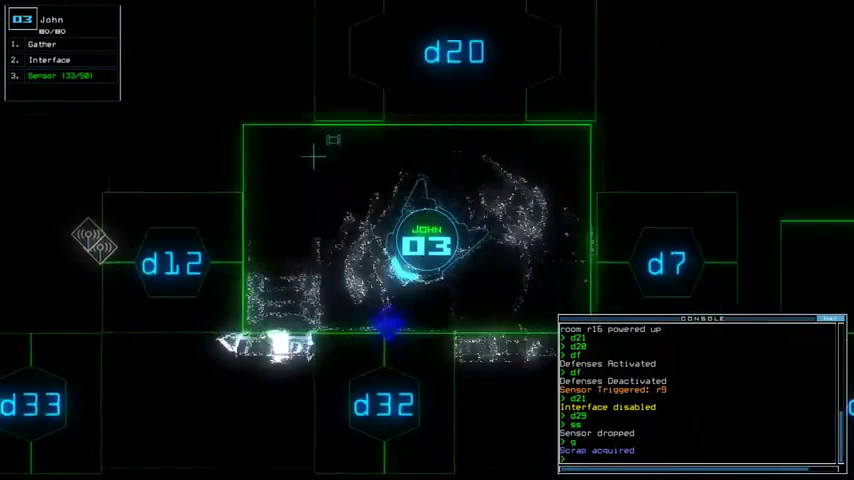
type("d32")
Toggle door d32 twice and check the ship map before returning to John's camera
key("Return")
type("d32")
key("Return")
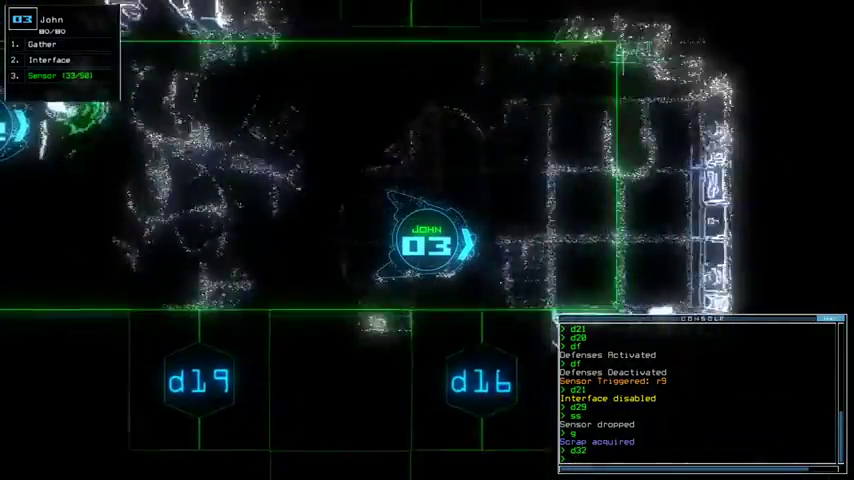
key("grave")
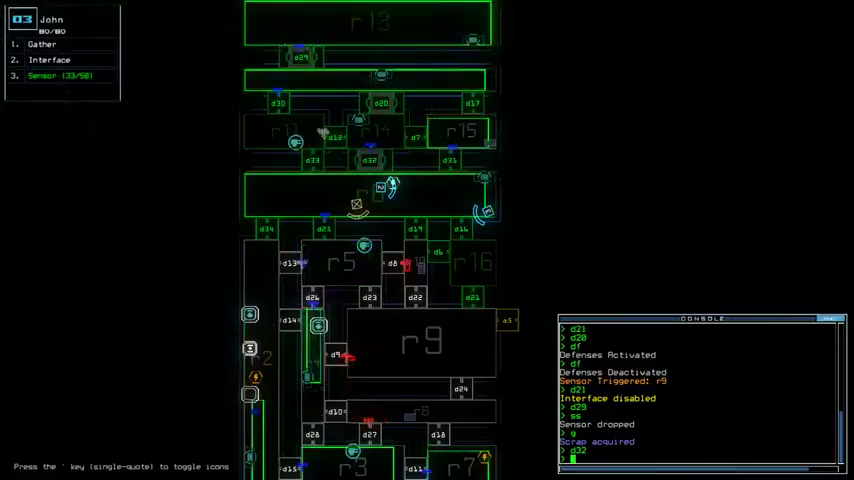
key("grave")
type("d1")
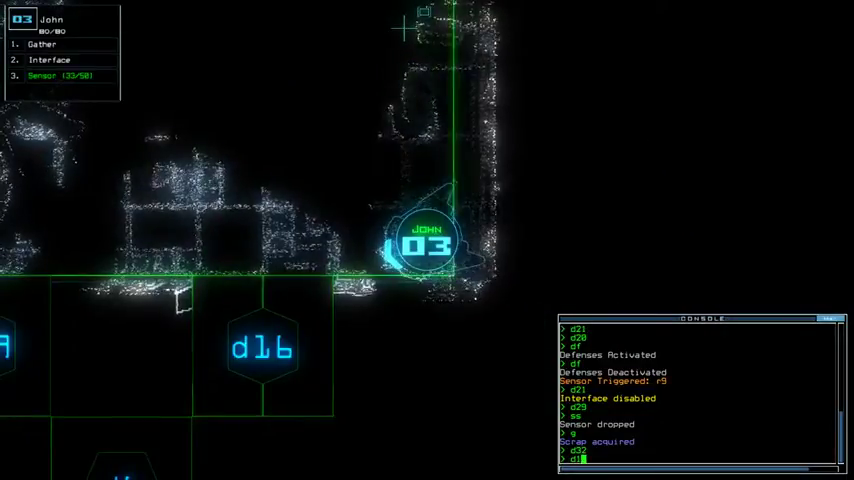
type("6")
Toggle door d16, drop another sensor, toggle d16 again, and re-dock John at a4
key("Return")
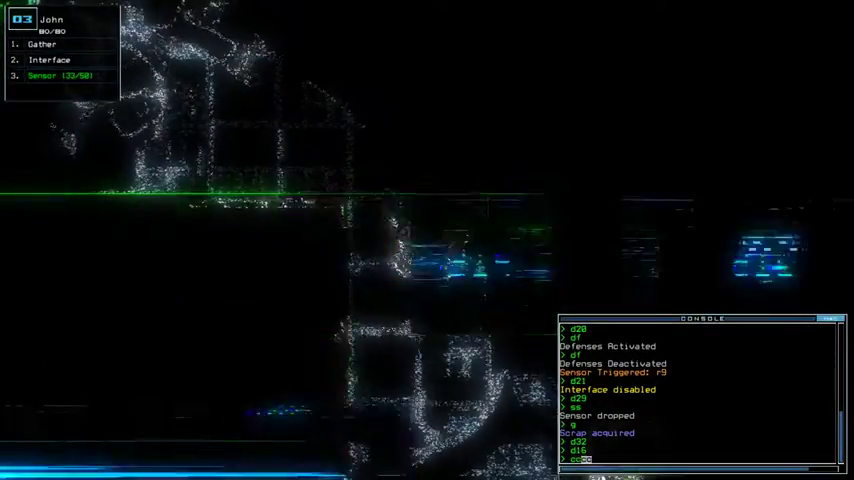
key("Return")
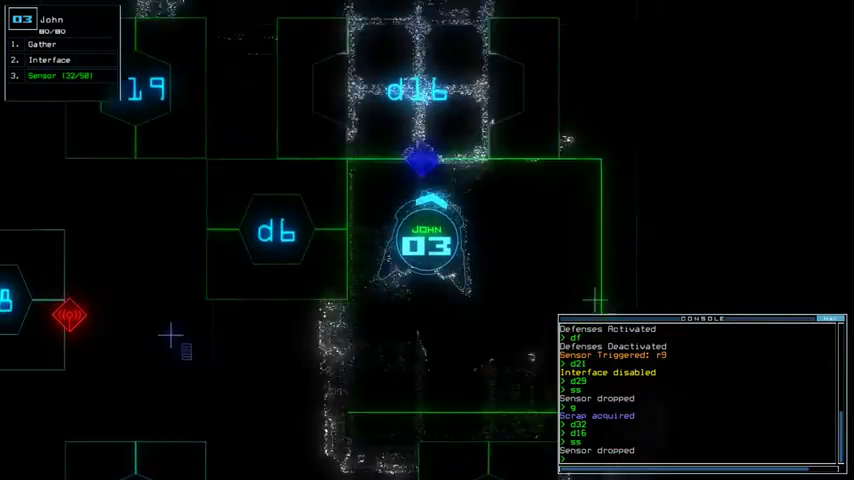
type("d16")
key("Return")
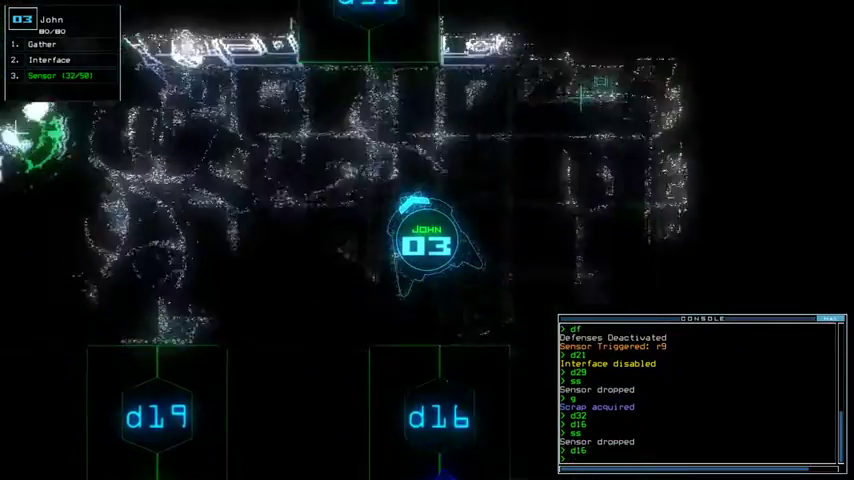
type("dd a4")
key("Return")
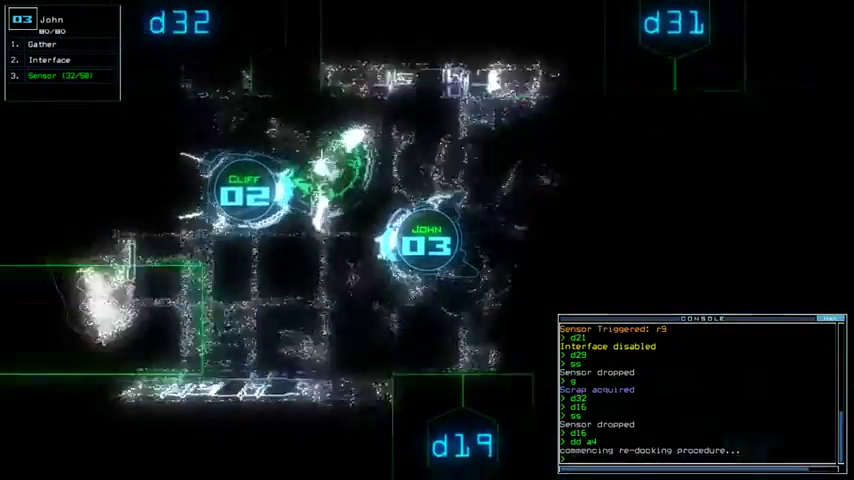
type("navigate 2 d")
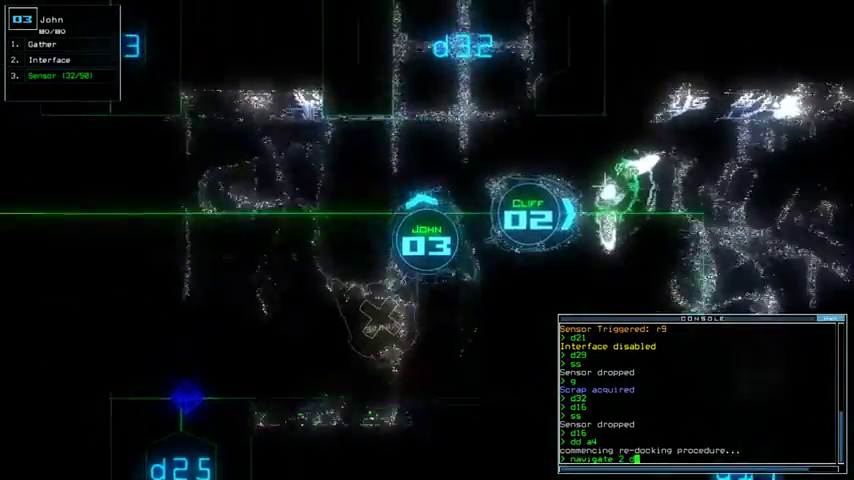
type("32")
Send drone 2 toward d32, route drones 1-3 to r1, recall them, and depart
key("Return")
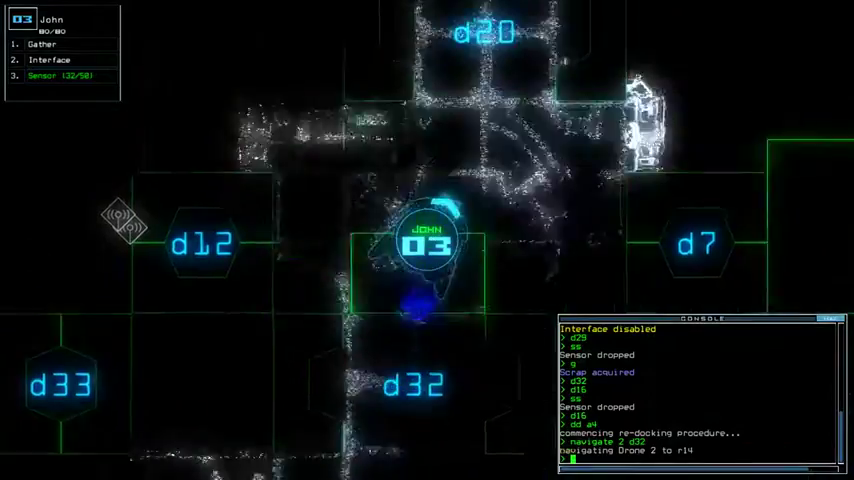
type("a r1")
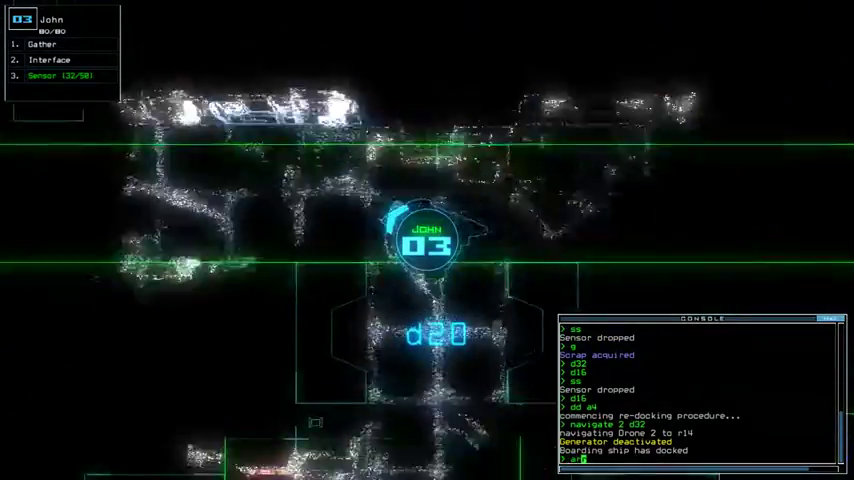
key("Return")
type("navigate 1 2 3 r1")
key("Return")
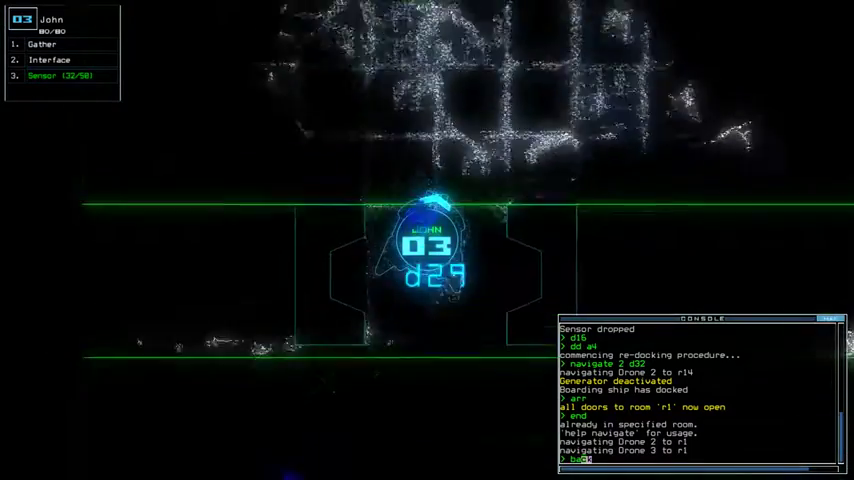
type("d3ck")
key("Return")
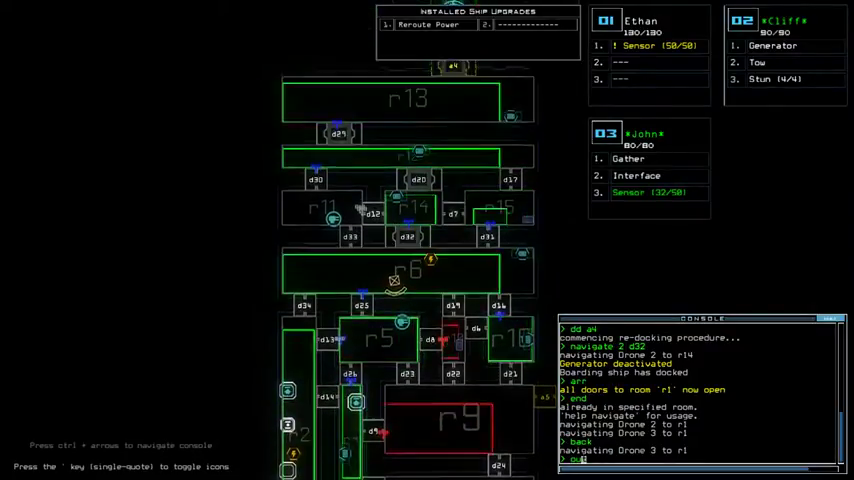
type("t")
key("Return")
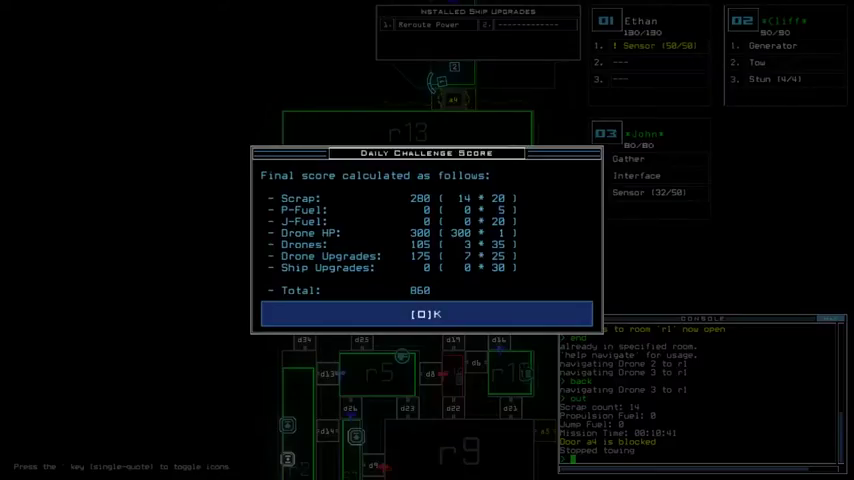
Dismiss the Daily Challenge Score summary with OK
left_click(394, 313)
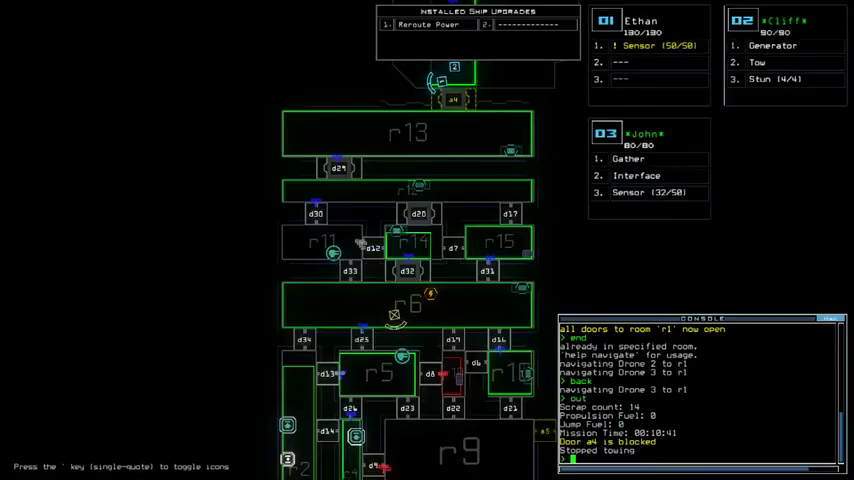